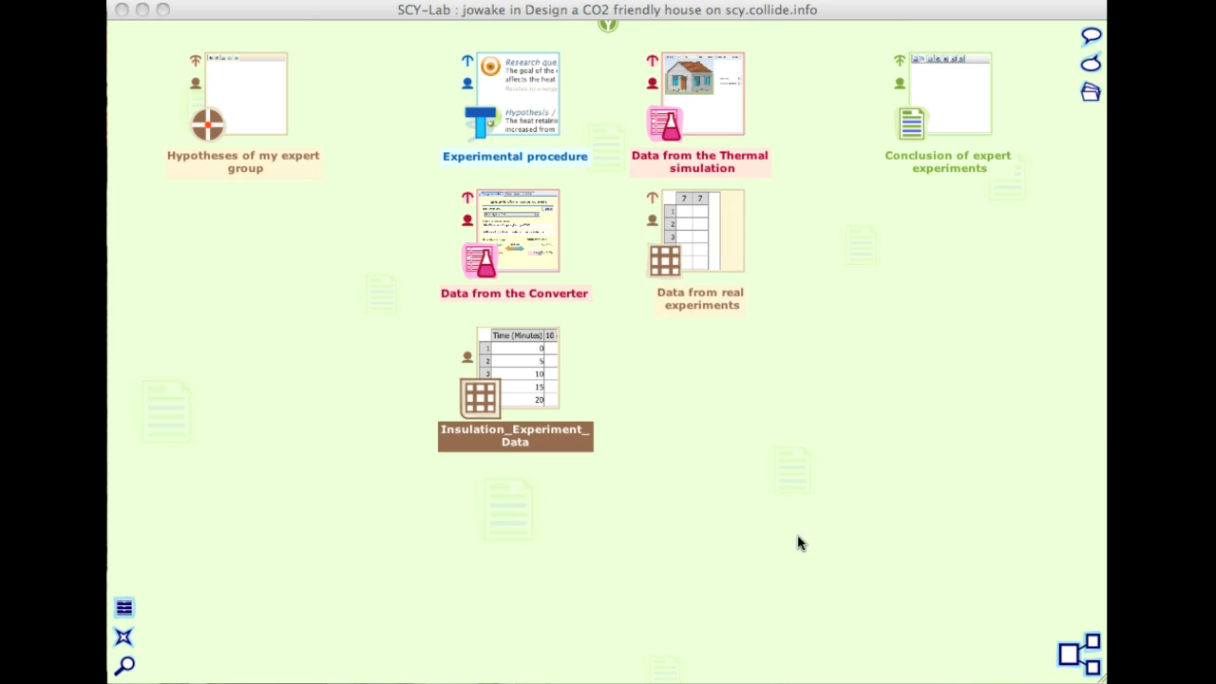
Step: Open the Insulation_Experiment_Data table and look through its Time, 10 cm and 15 cm columns
click(481, 415)
click(481, 416)
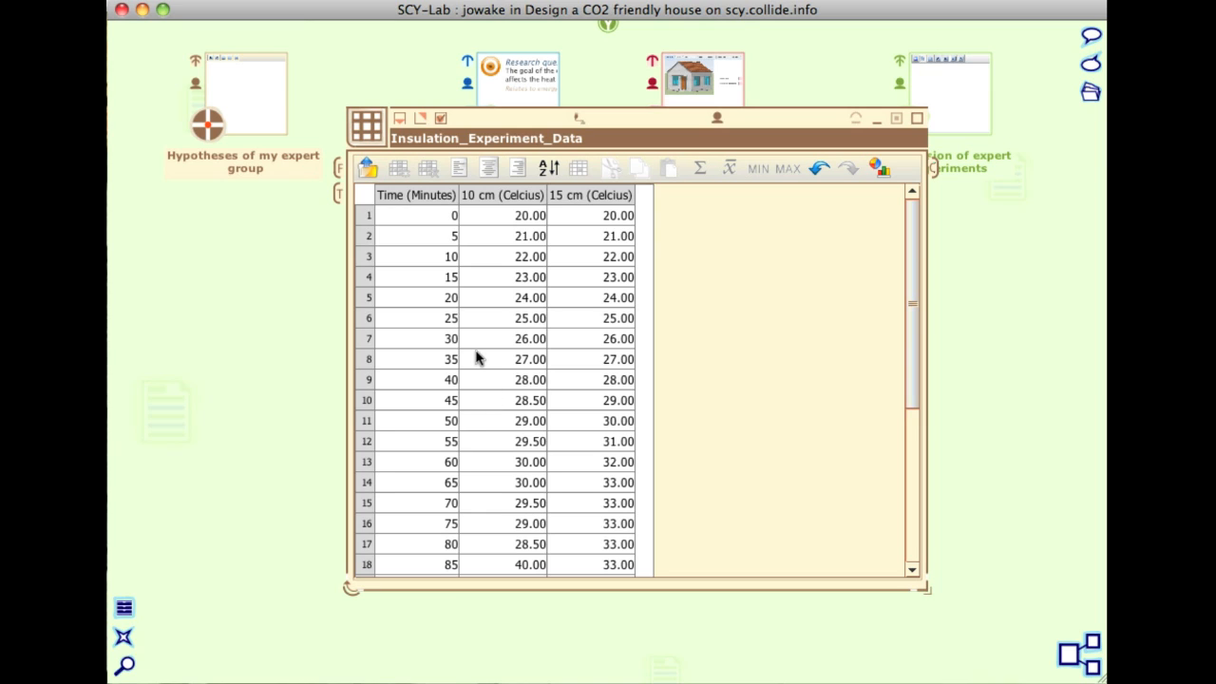
click(417, 196)
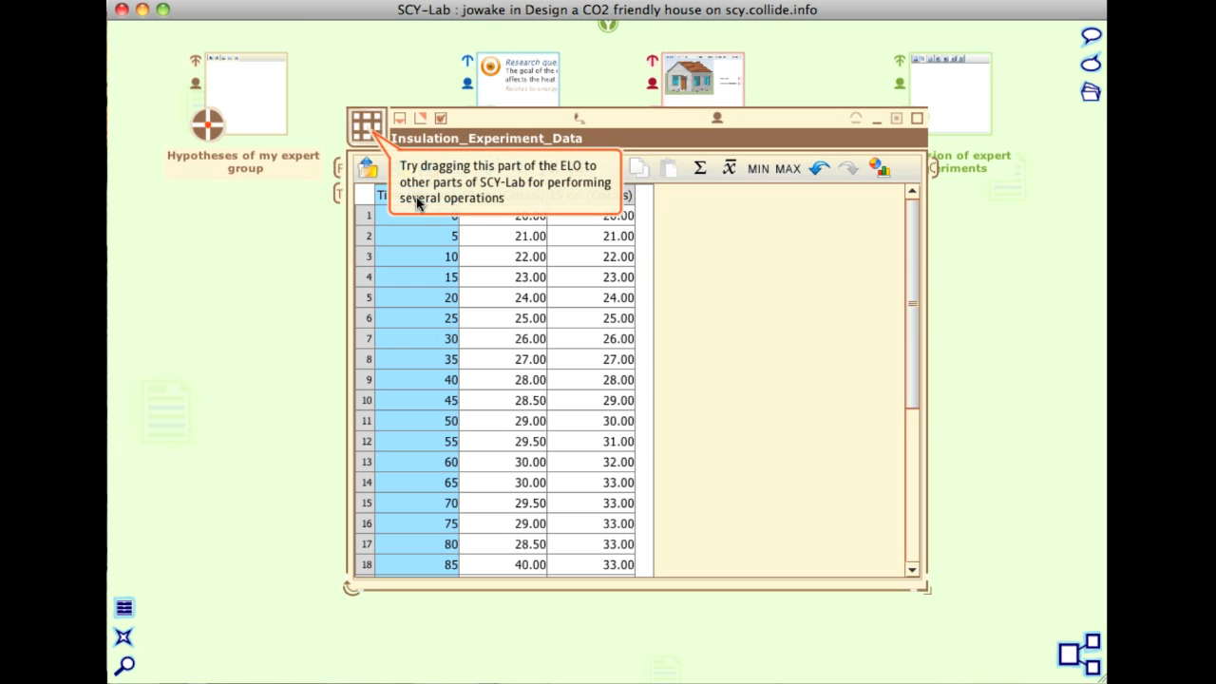
click(502, 257)
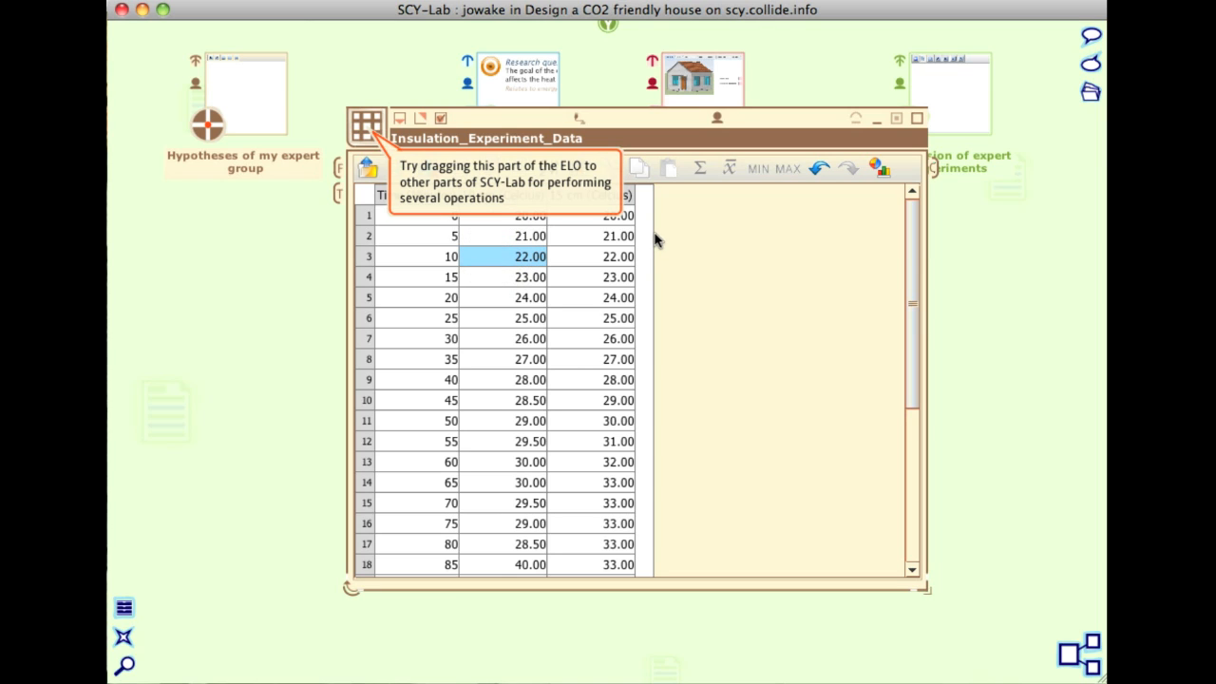
click(515, 204)
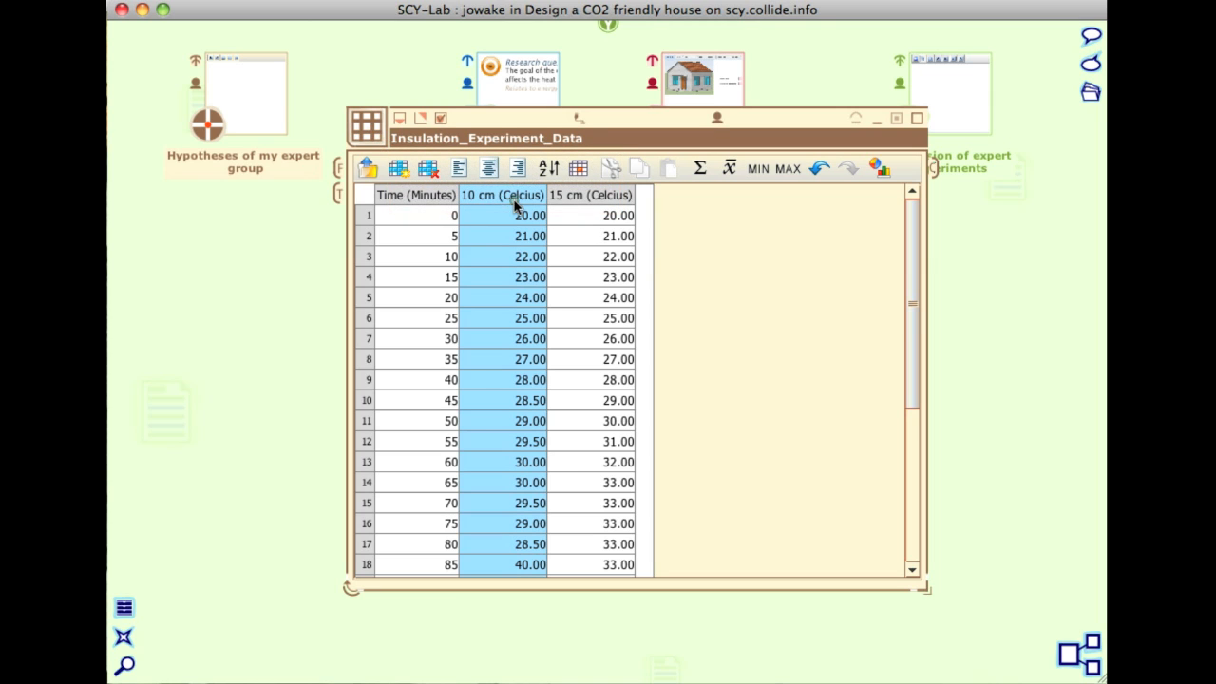
click(583, 196)
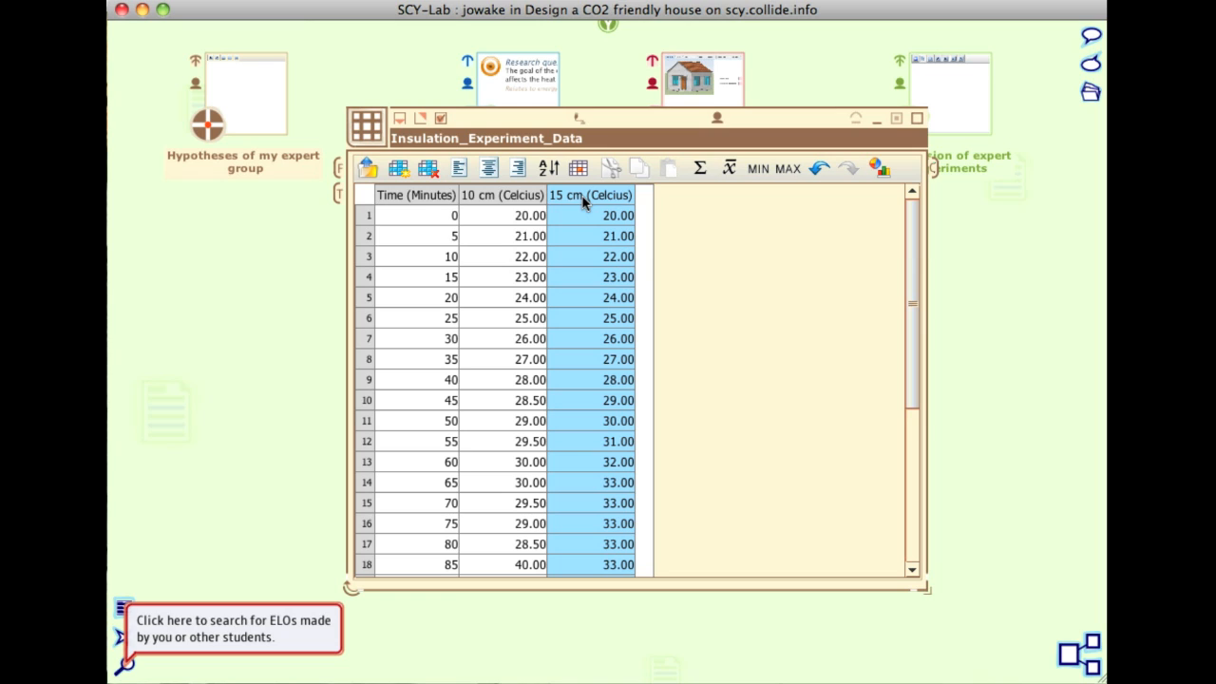
click(415, 196)
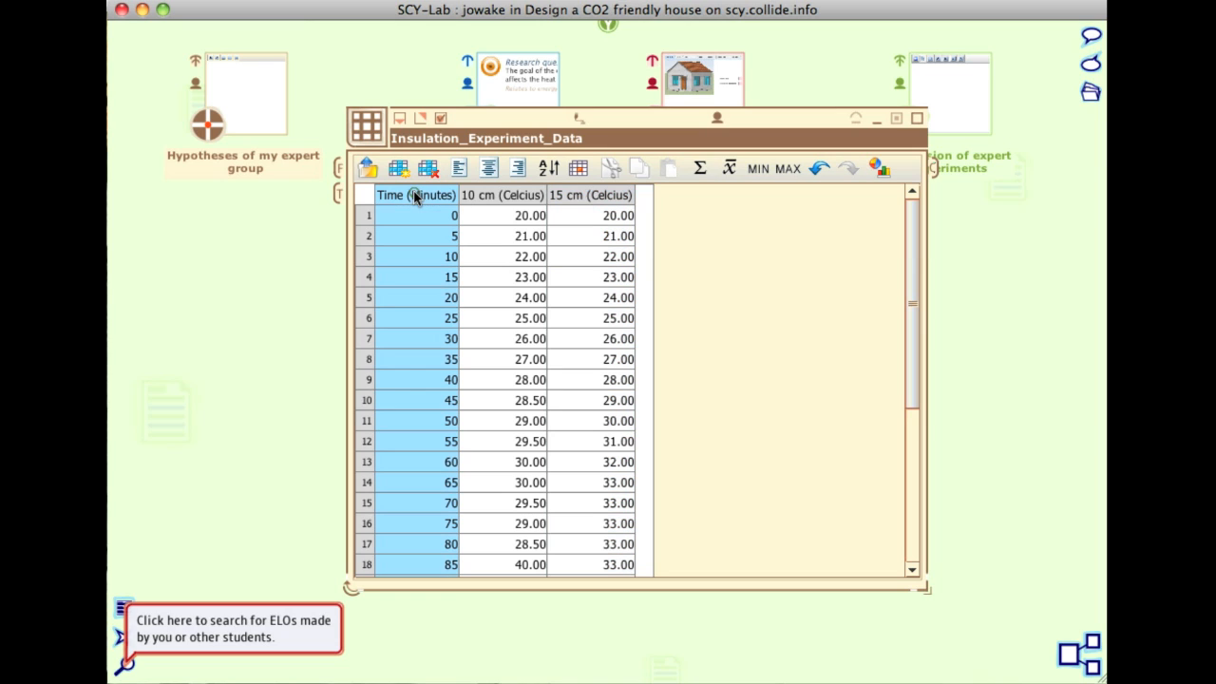
Step: Check which file types can be imported into the table, and leave the file dialog without importing
click(368, 172)
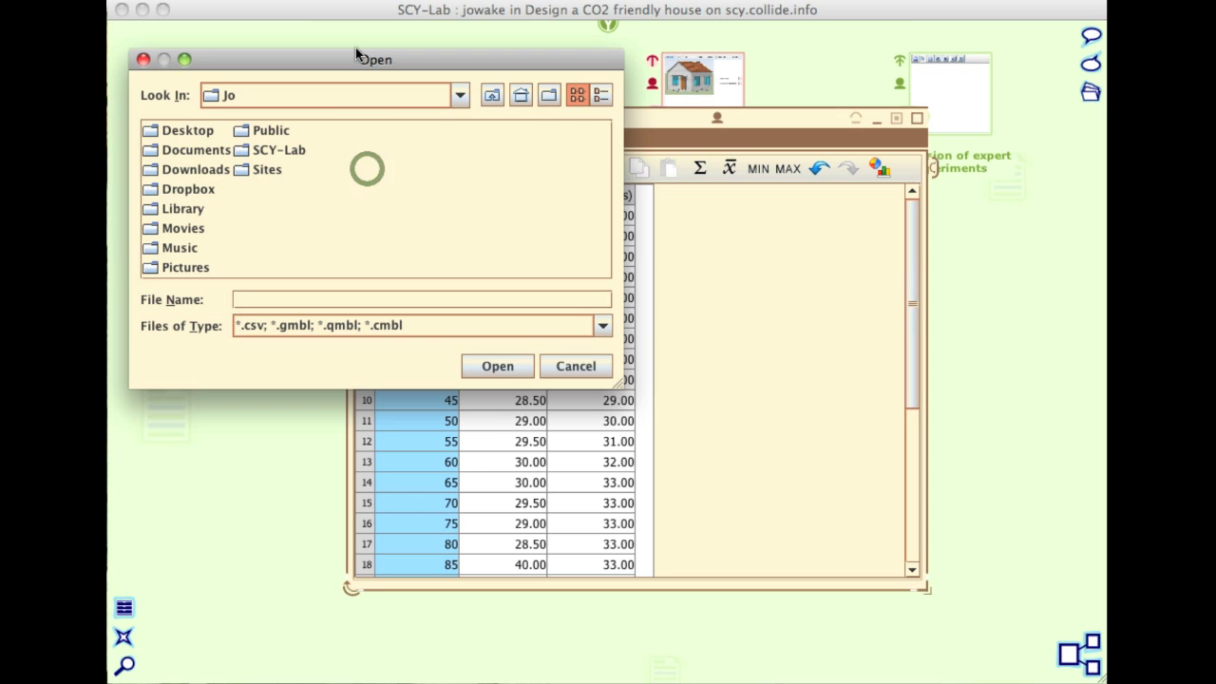
drag(352, 60, 632, 137)
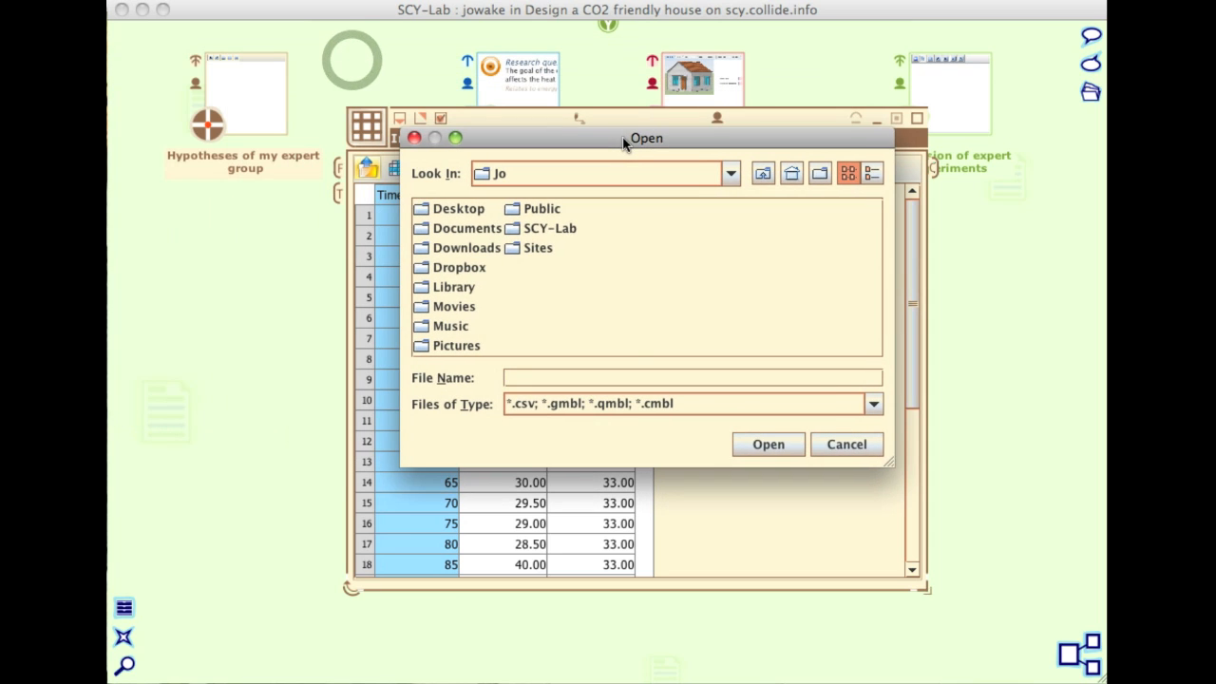
click(652, 404)
click(652, 401)
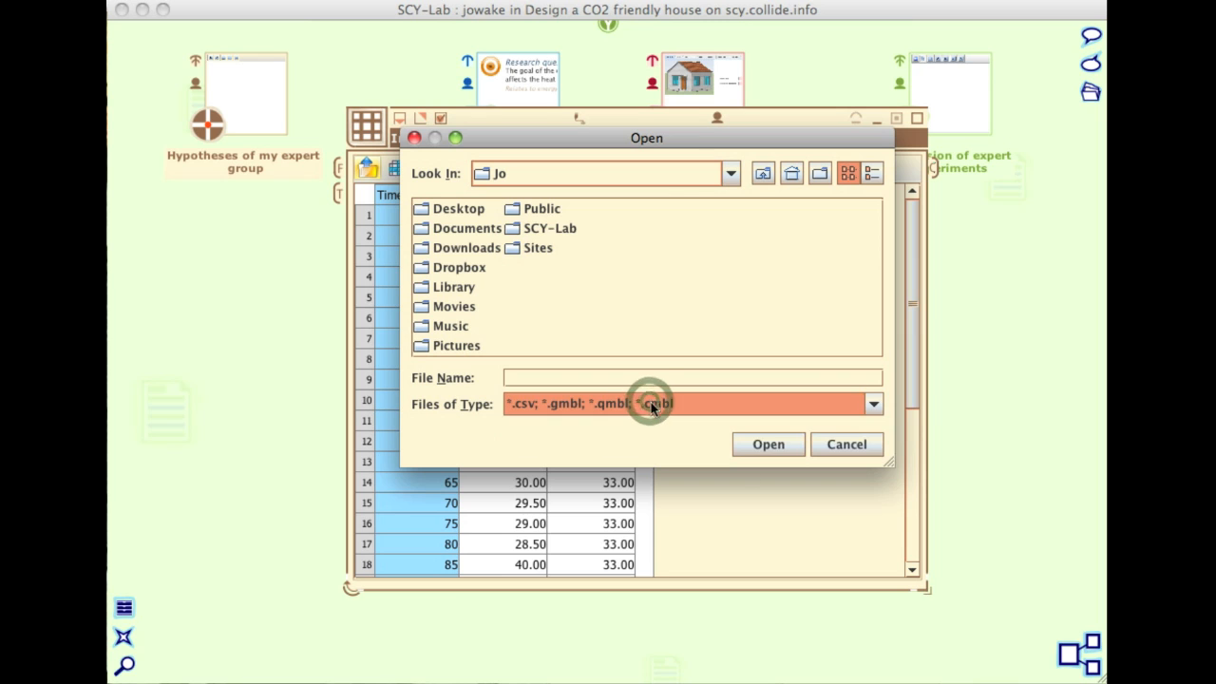
click(845, 446)
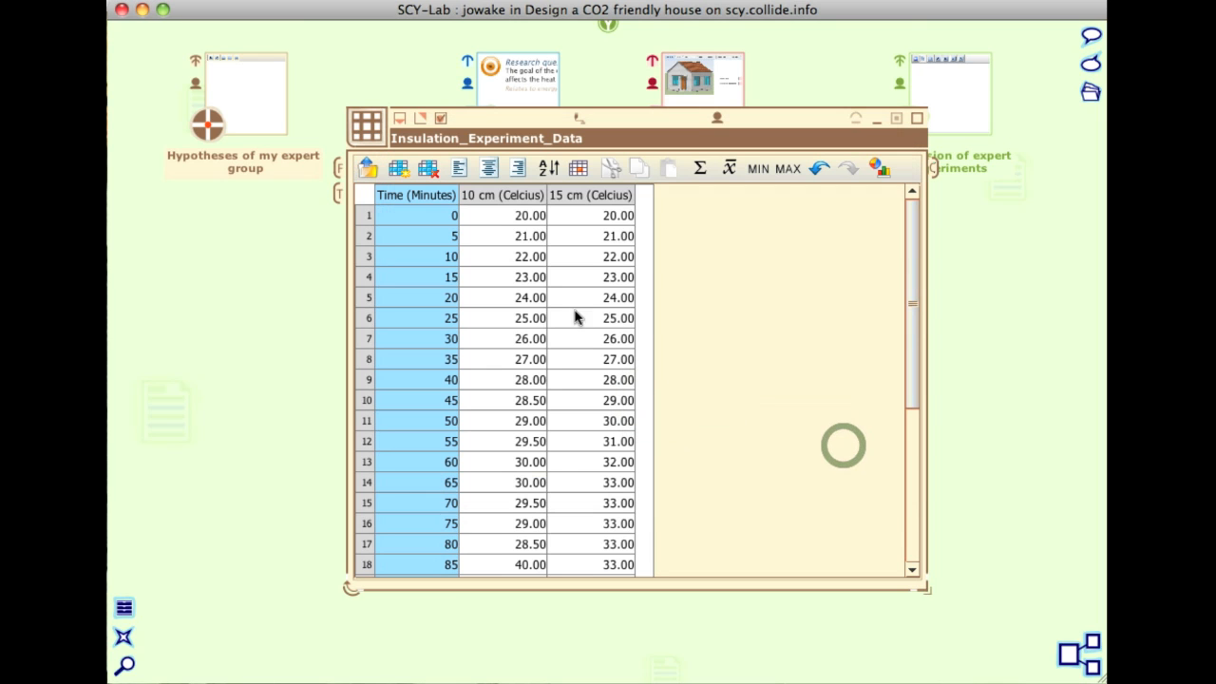
Step: Insert an empty column before the Time (Minutes) column and an empty row above row 1
click(406, 171)
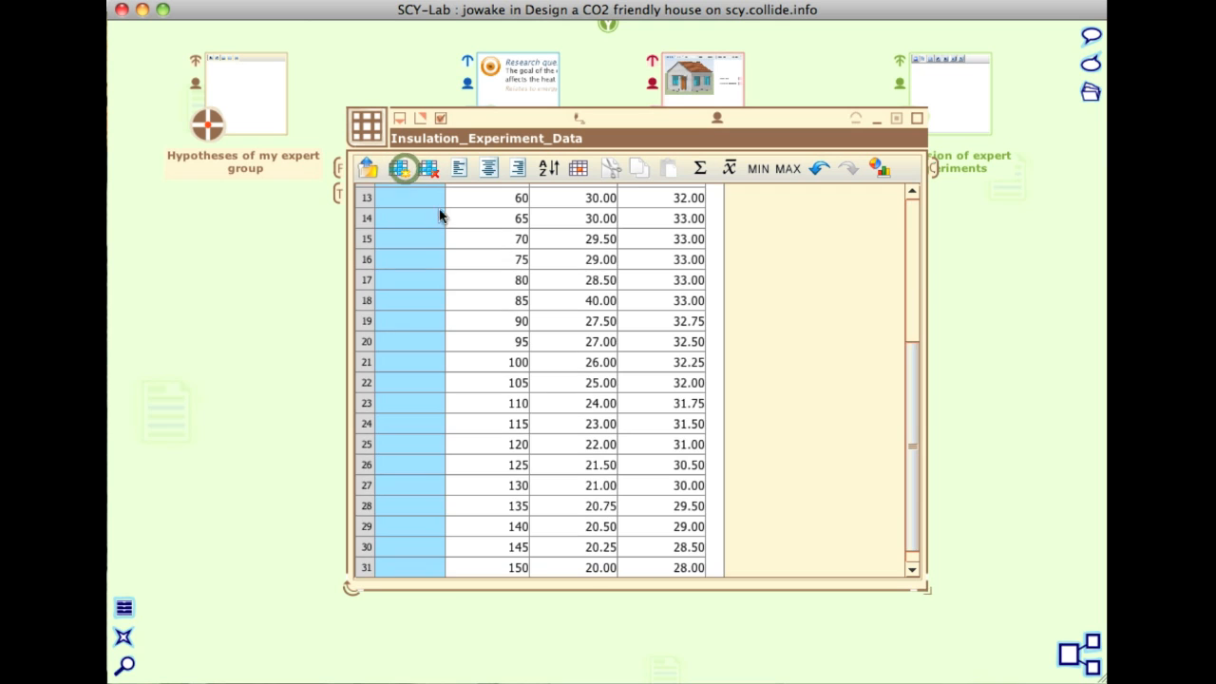
drag(909, 354, 910, 199)
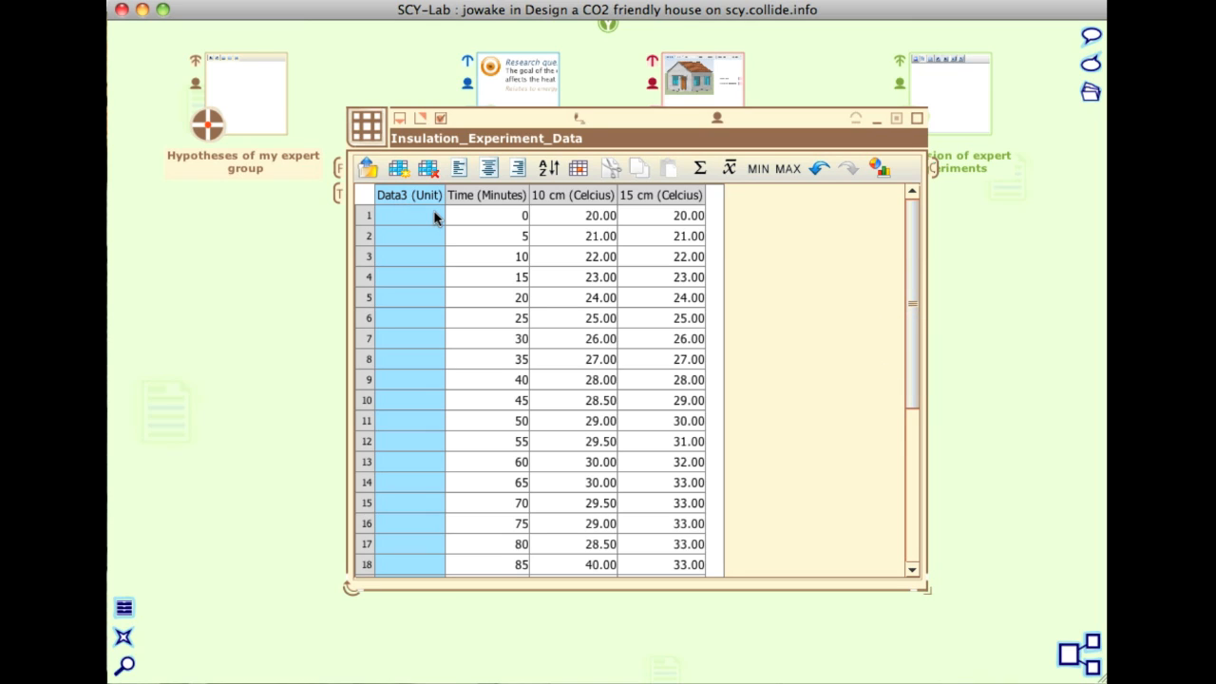
click(367, 215)
click(367, 216)
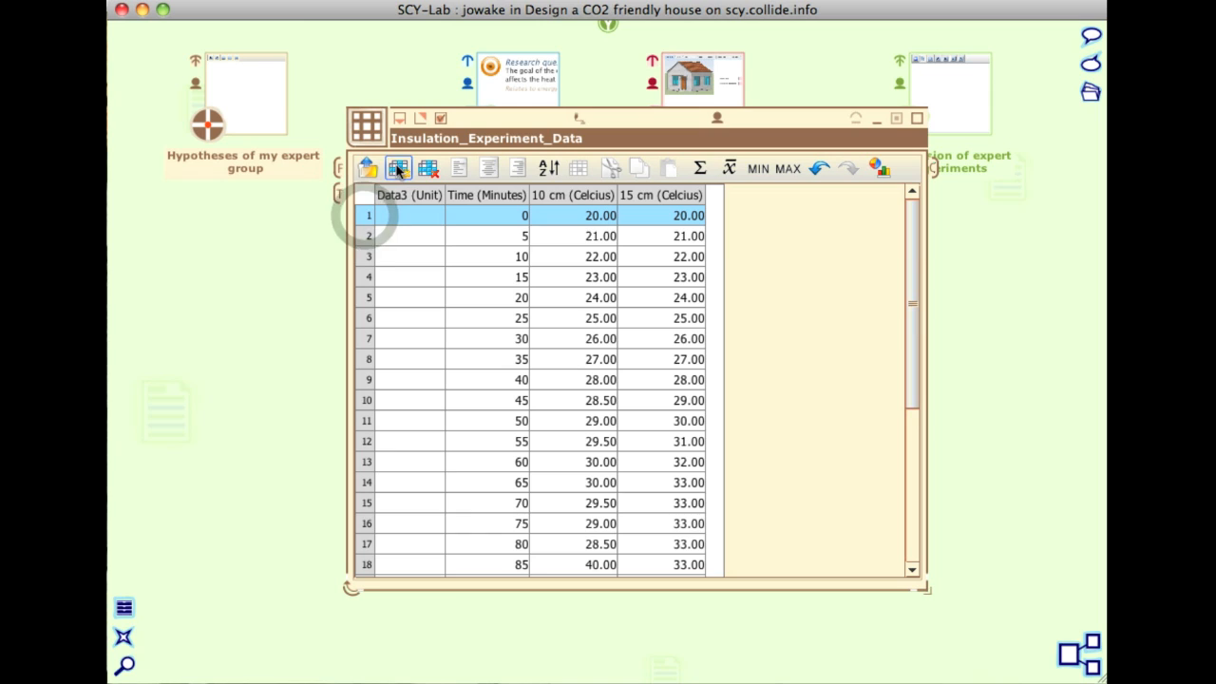
click(400, 171)
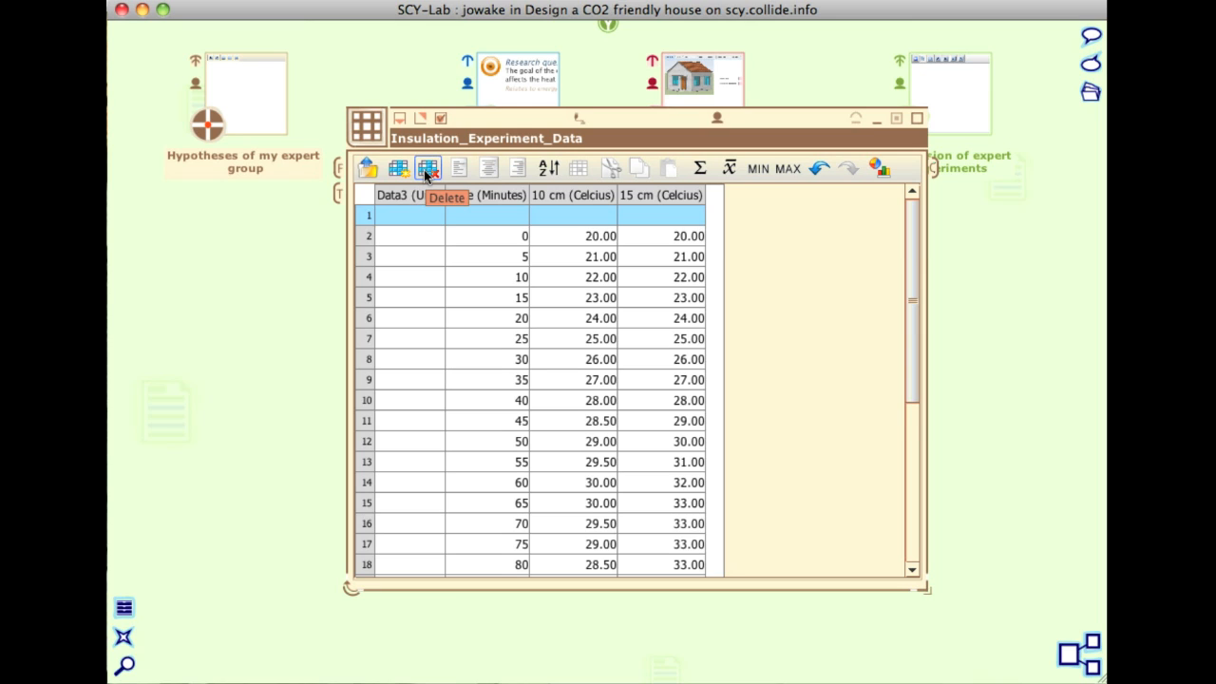
Step: Delete the empty first row and the empty Data3 (Unit) column from the table
click(427, 175)
click(413, 197)
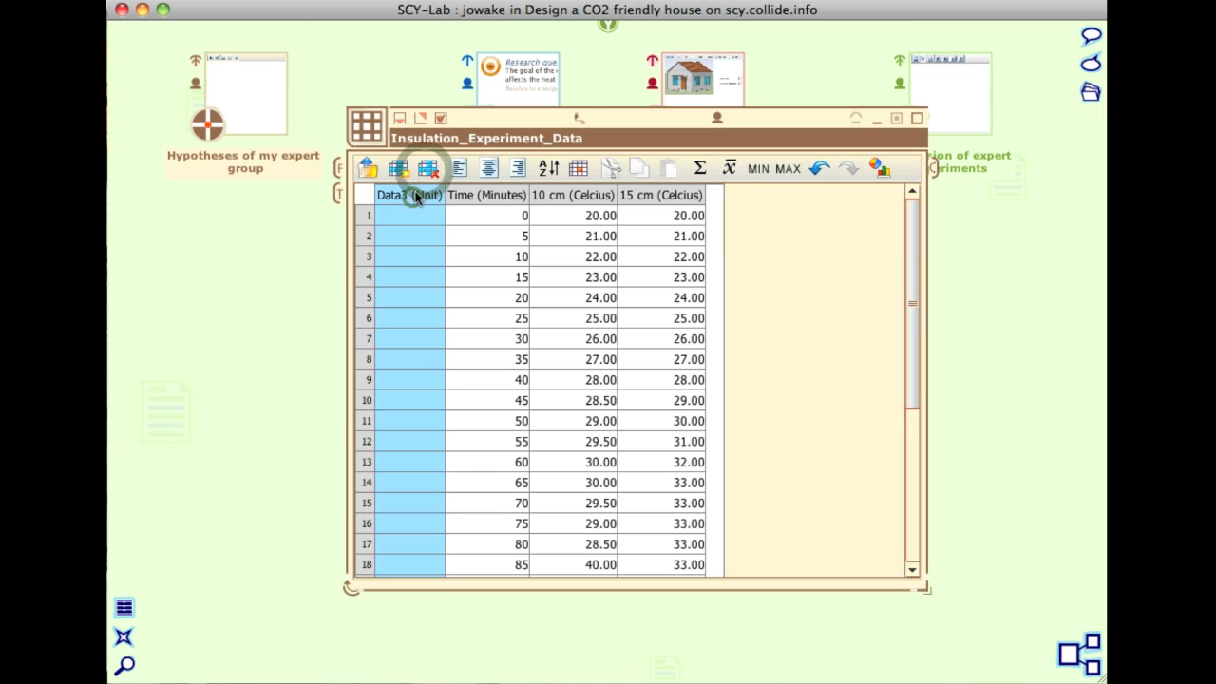
click(429, 172)
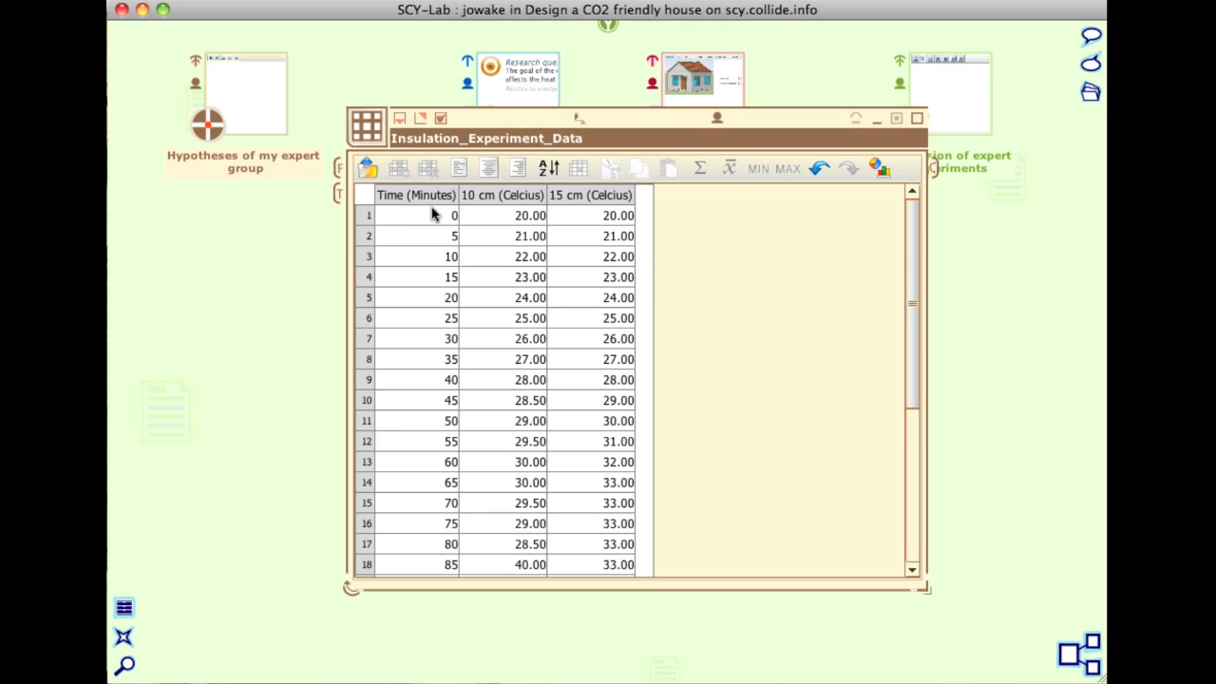
Step: Try left and centre text alignment on the 10 cm (Celcius) column, ending with right alignment
click(498, 195)
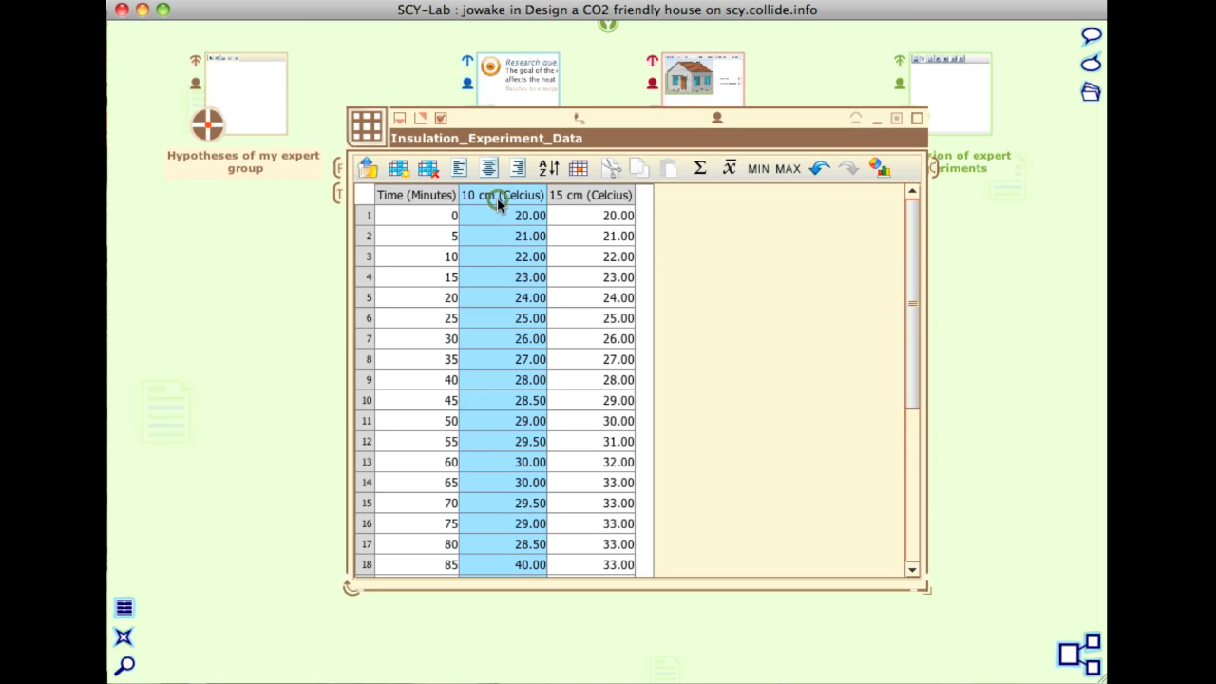
click(459, 168)
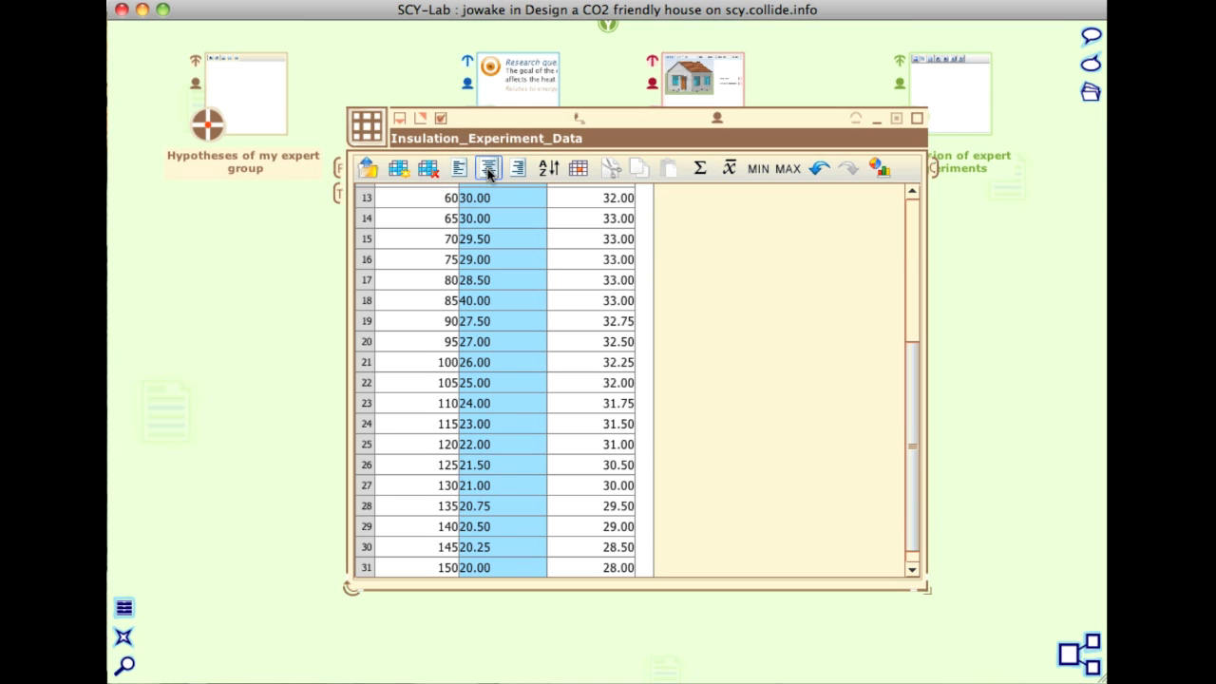
click(488, 169)
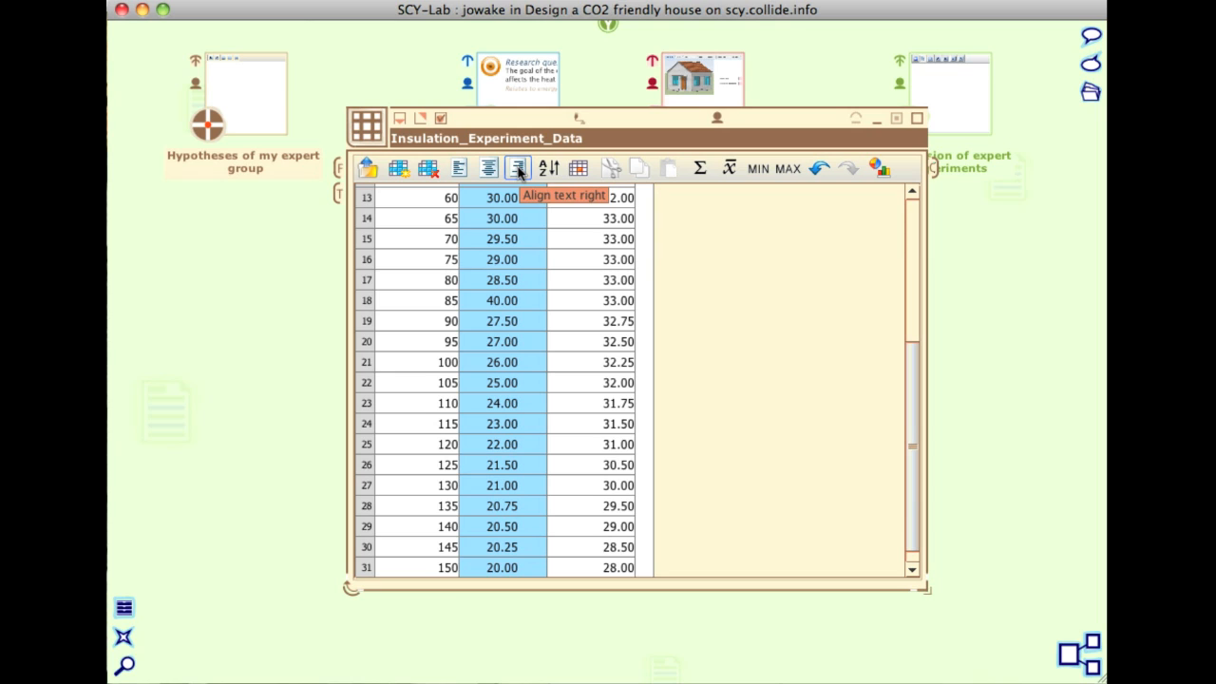
click(519, 169)
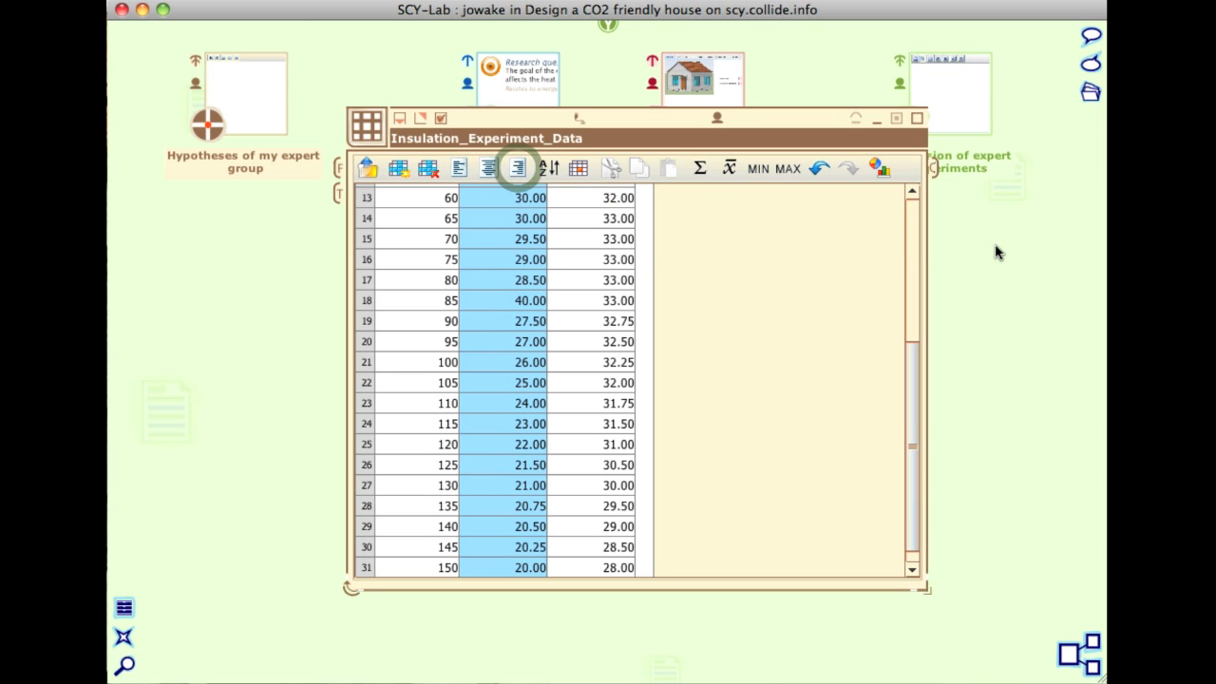
Step: Sort the table by Time in descending order, with no secondary sort column
click(912, 211)
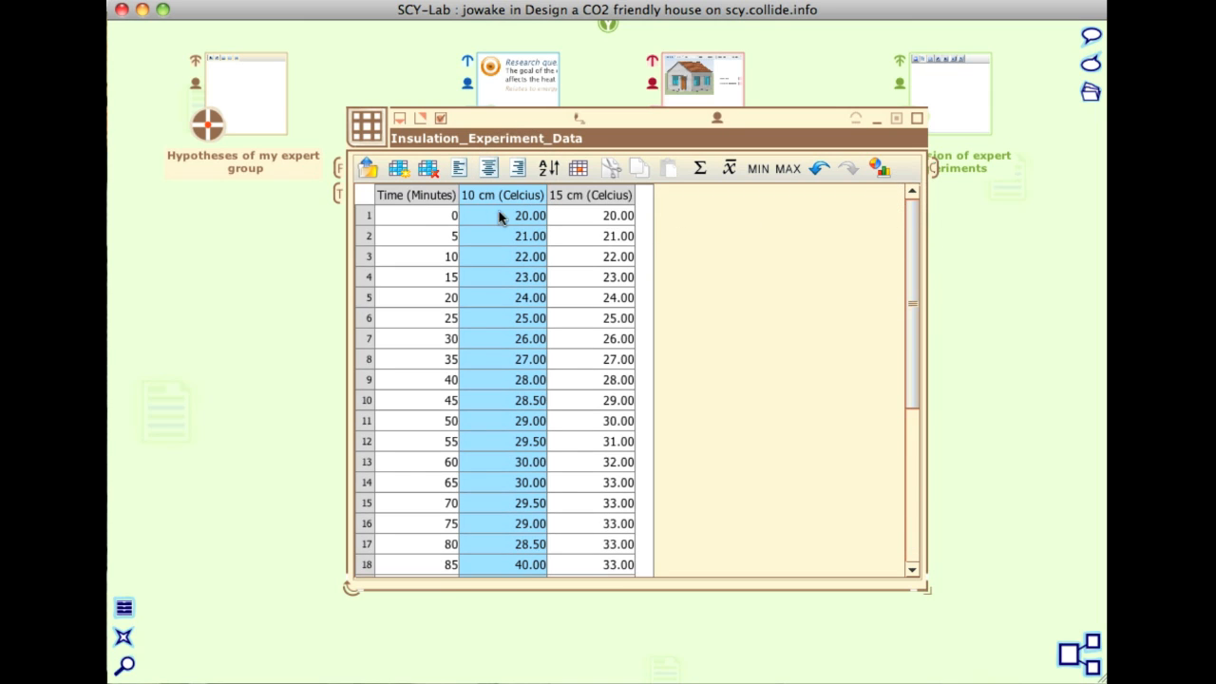
click(428, 205)
click(549, 169)
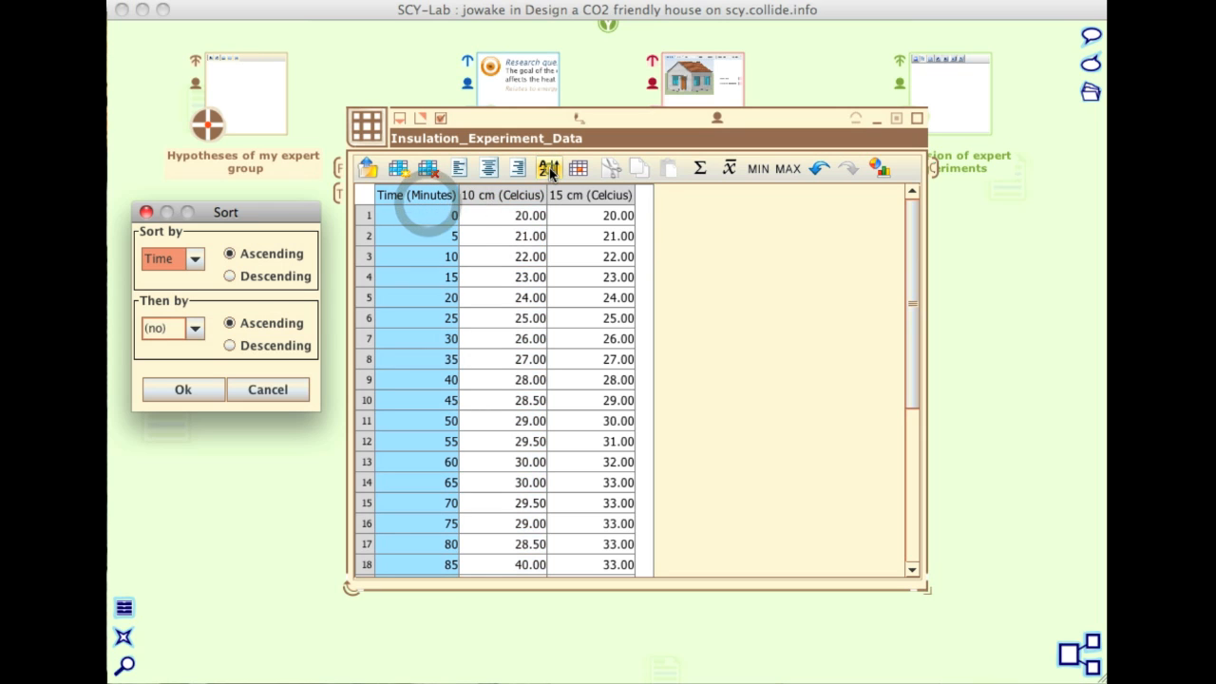
click(229, 275)
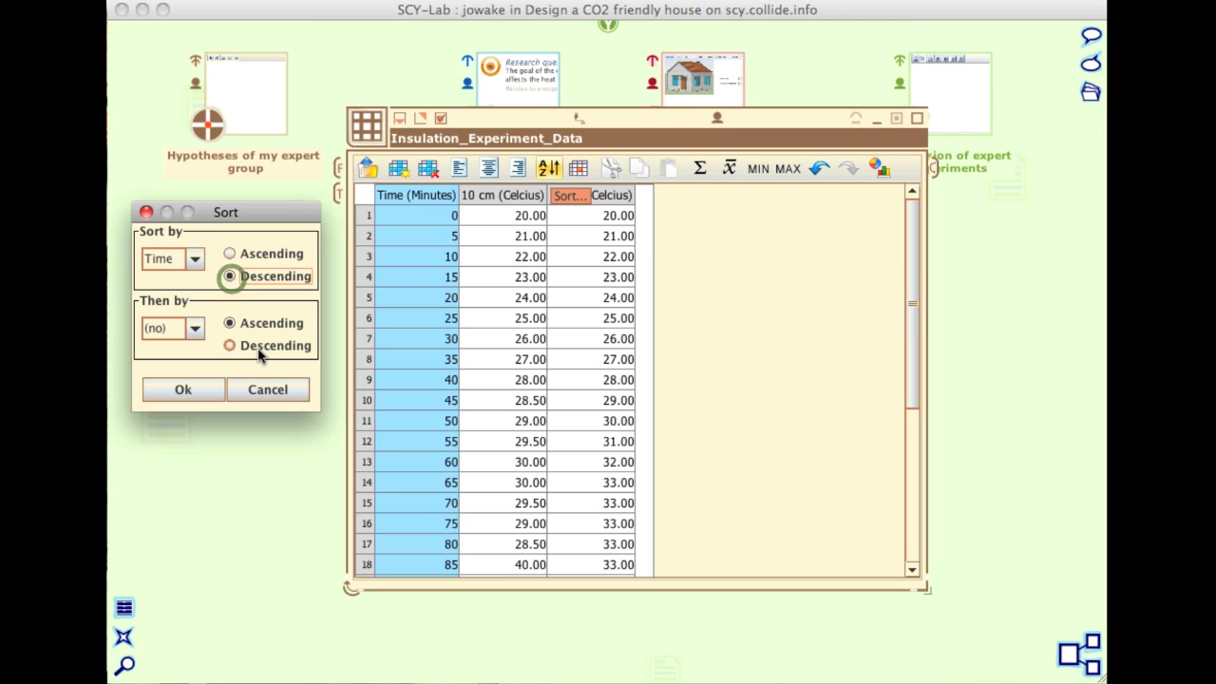
click(193, 391)
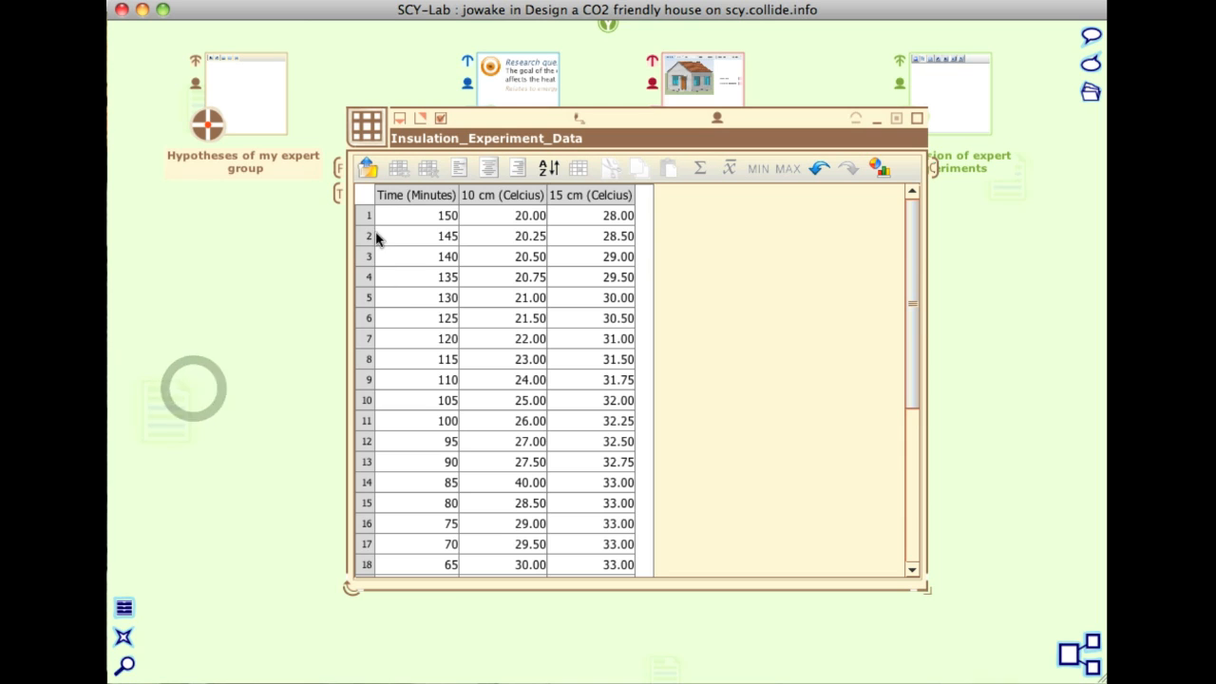
Step: Sort the table by Time in ascending order, with no secondary sort column
click(410, 195)
click(546, 168)
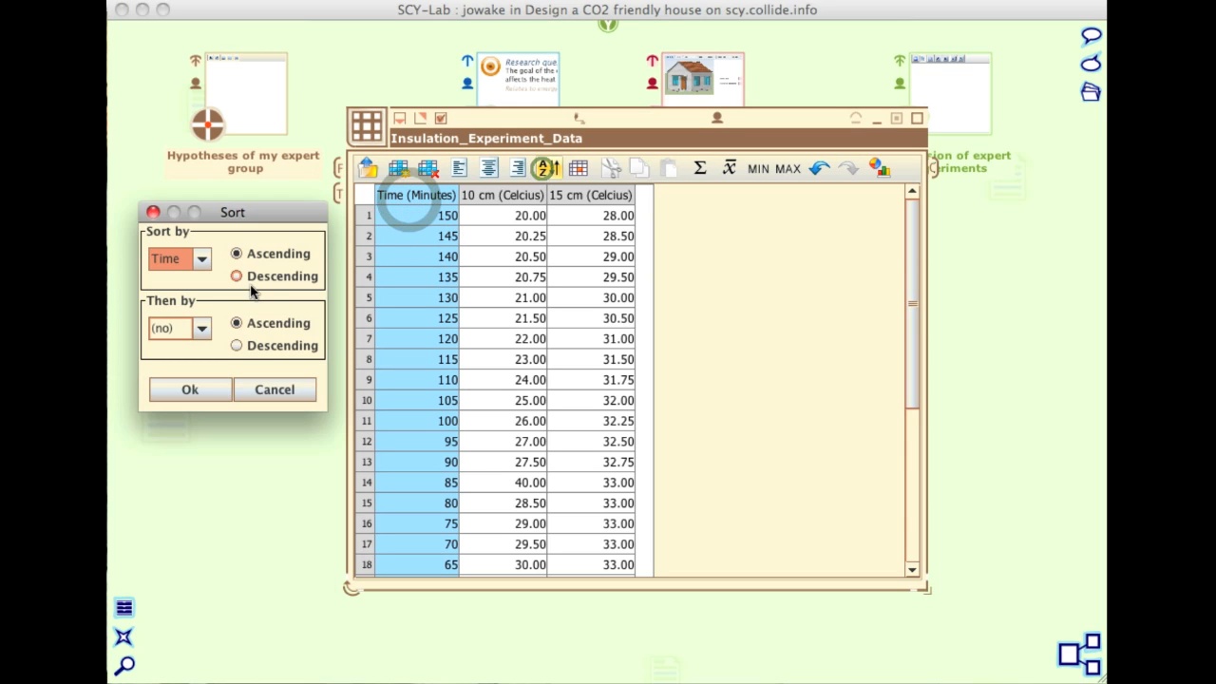
click(201, 388)
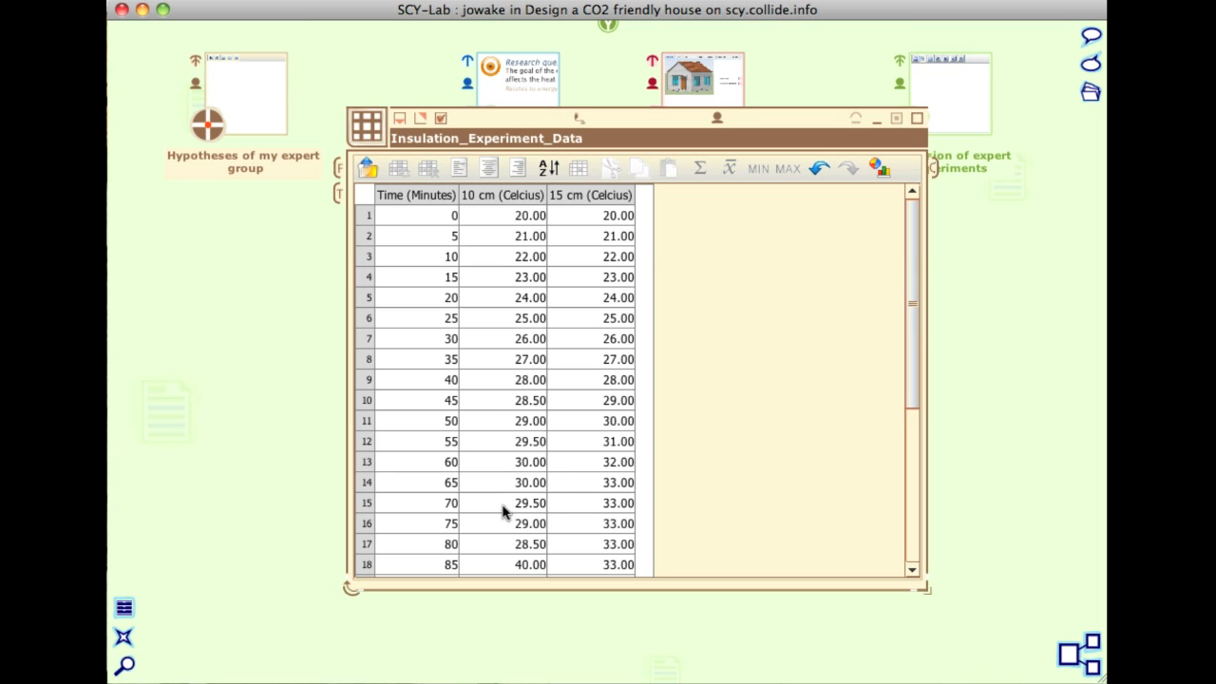
Step: Mark the outlying 10 cm temperature value at 85 minutes, and remove the marking from that cell again
click(528, 564)
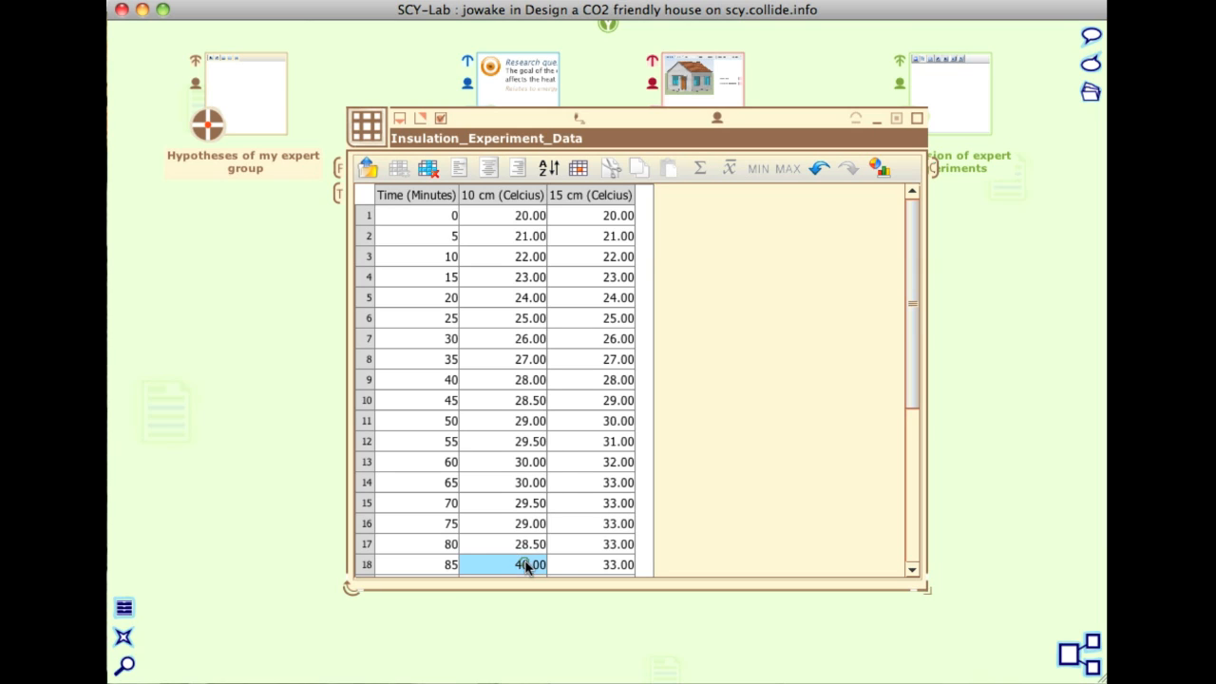
click(579, 169)
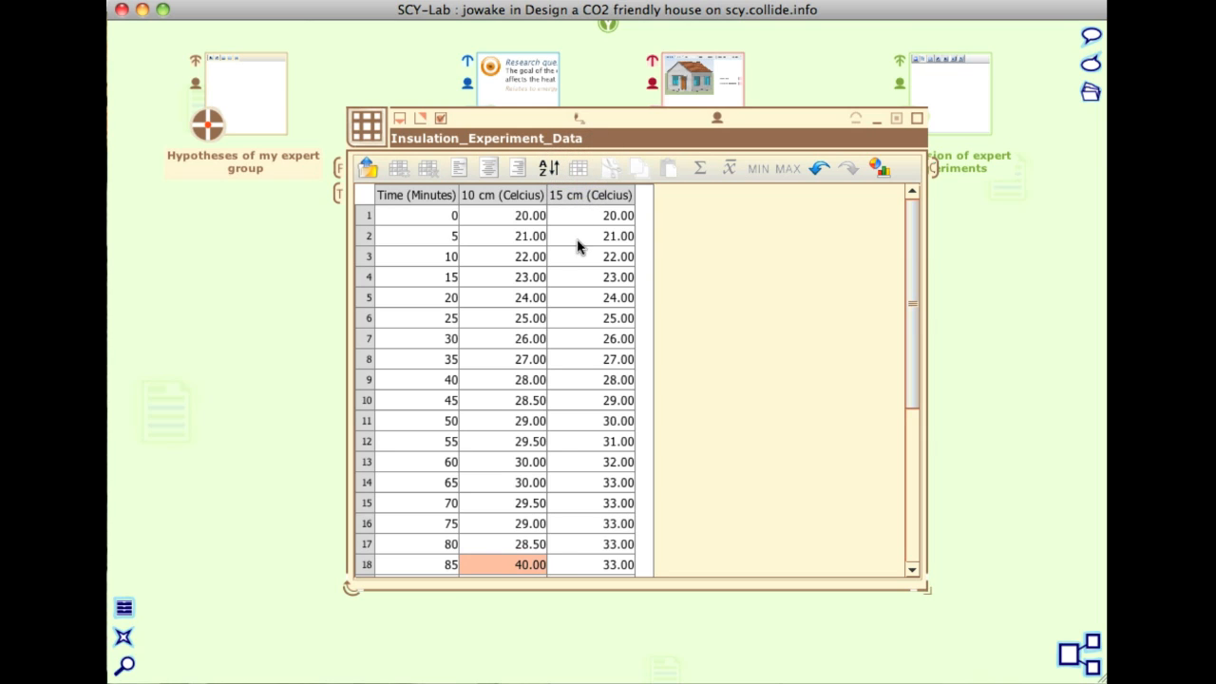
click(504, 537)
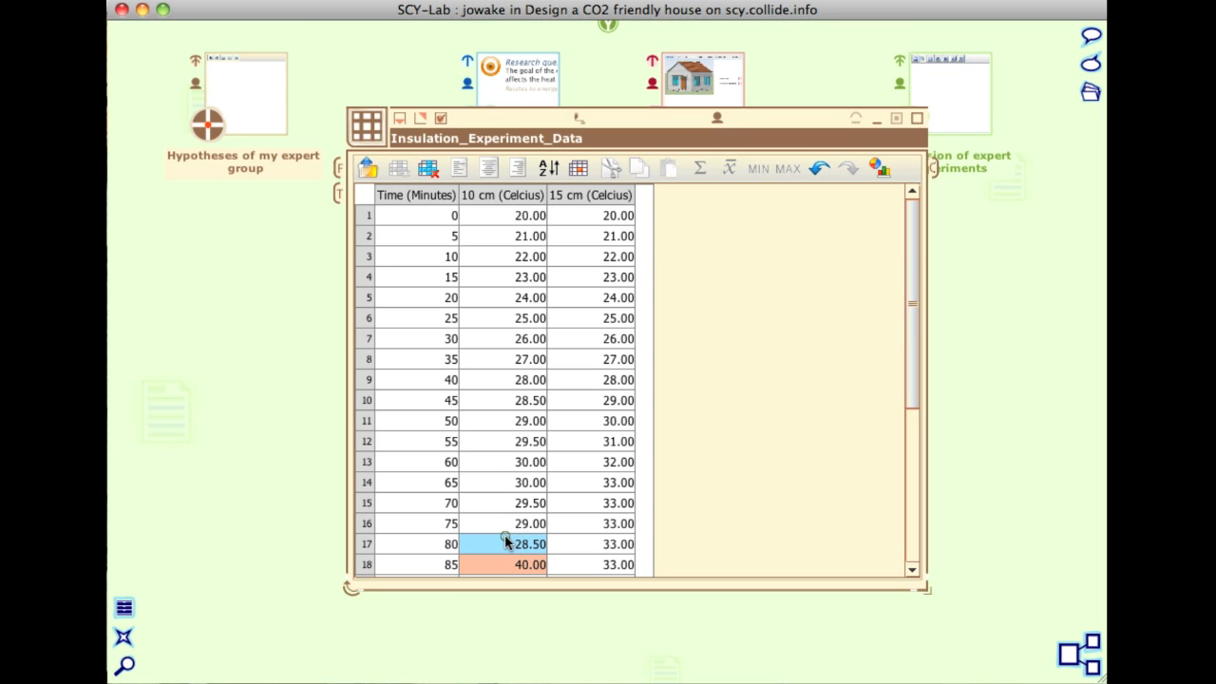
click(521, 504)
click(738, 439)
click(530, 564)
click(577, 168)
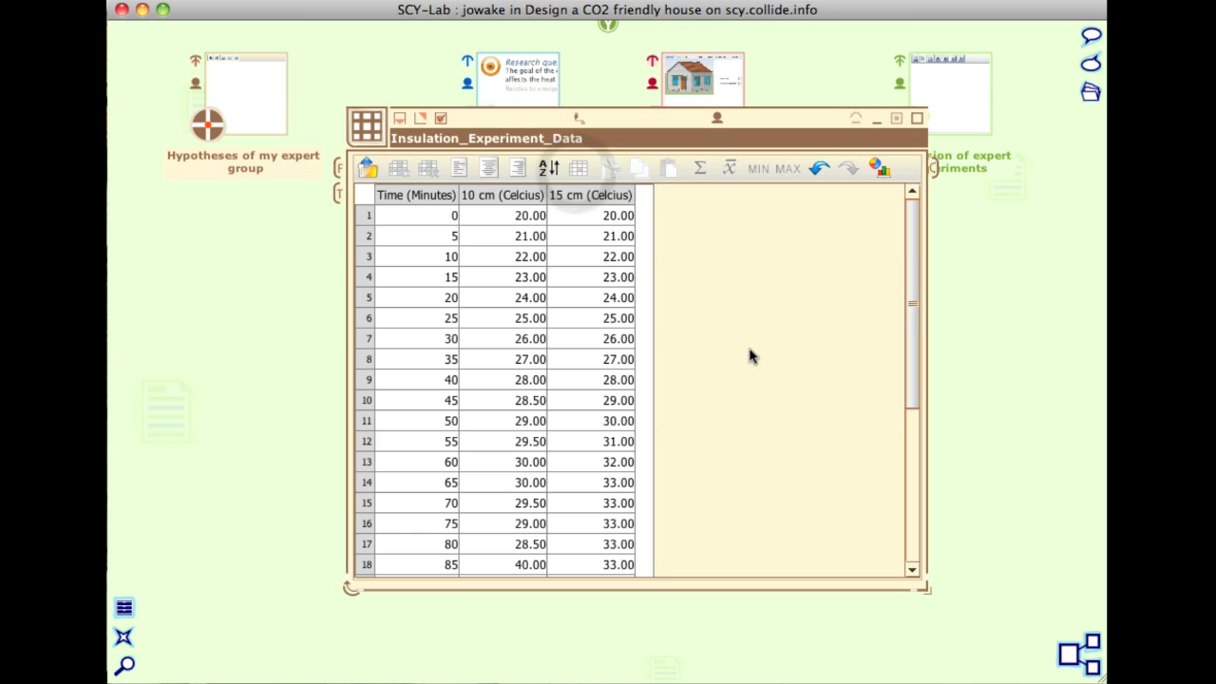
Step: Add the sum, average and minimum of the 10 cm (Celcius) column below the data
click(431, 196)
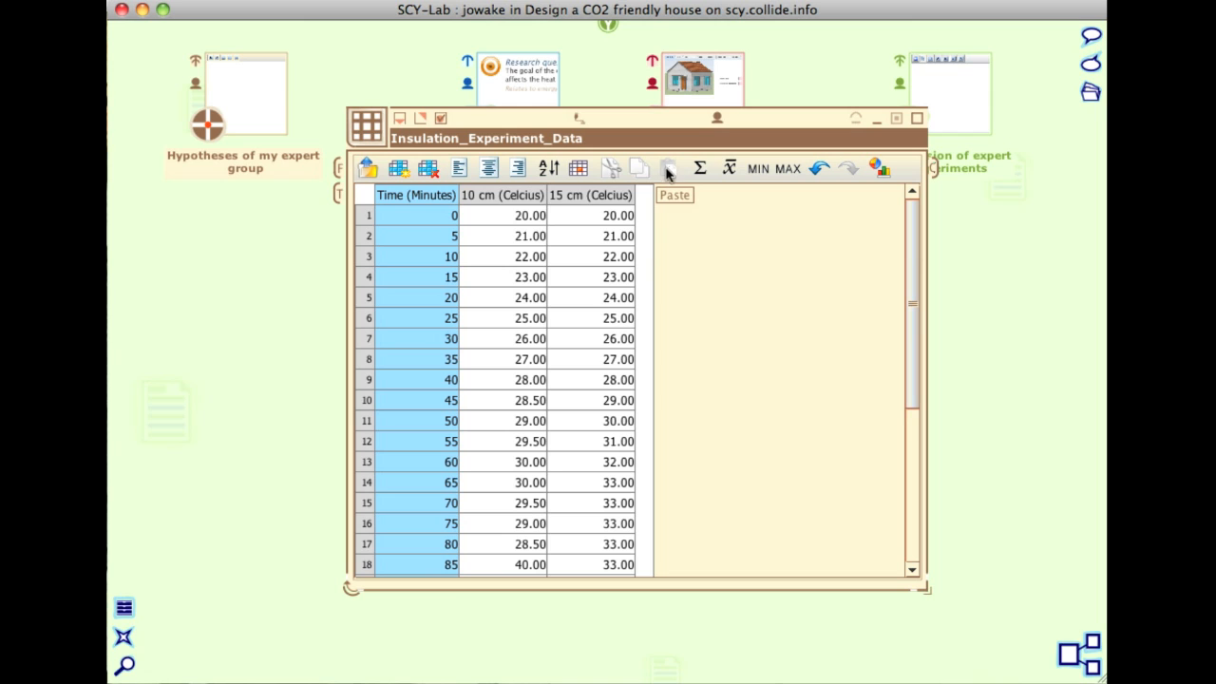
click(518, 195)
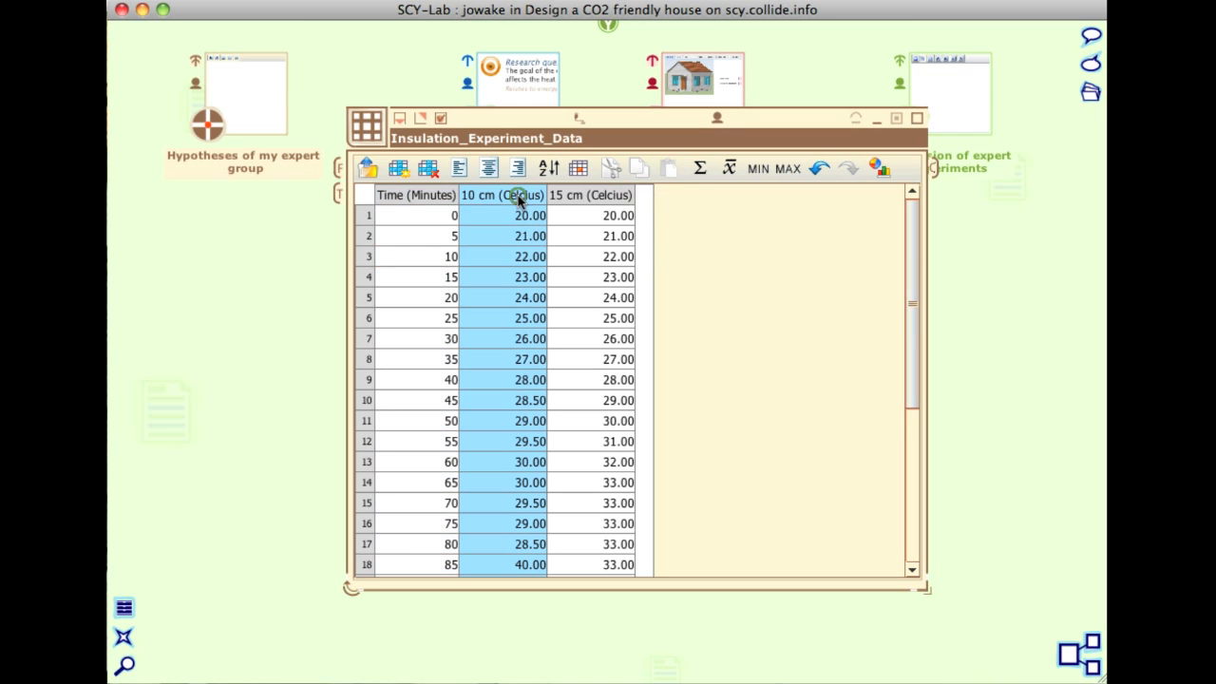
click(699, 168)
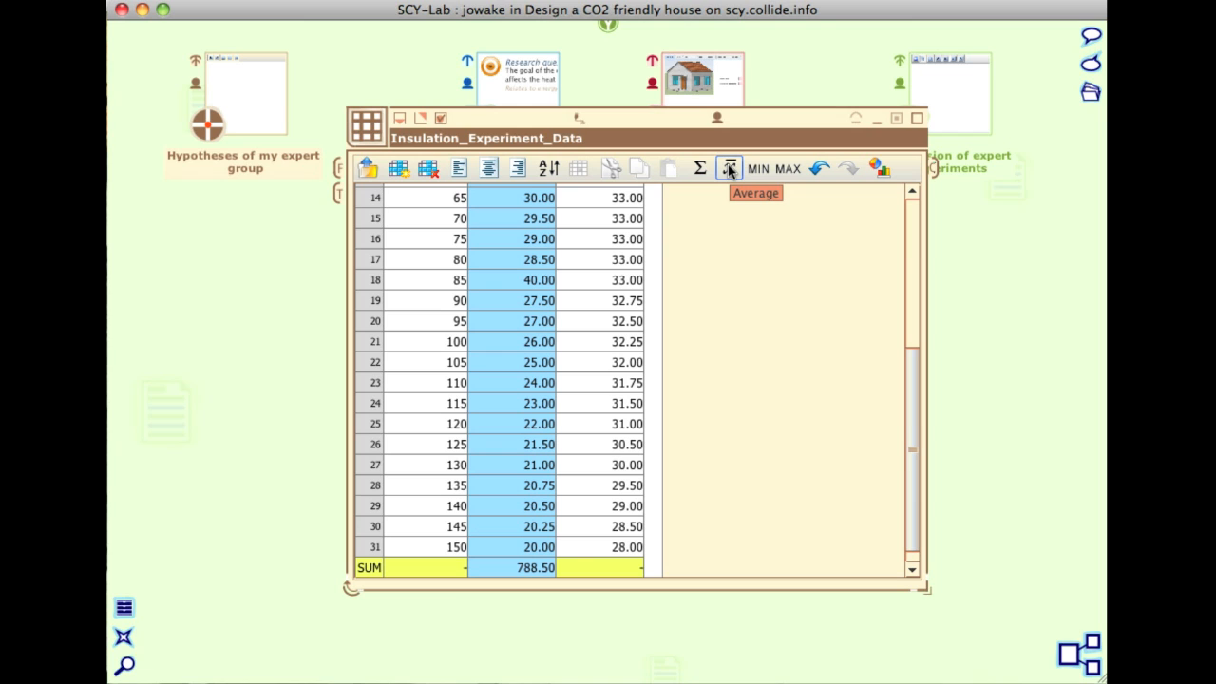
click(730, 169)
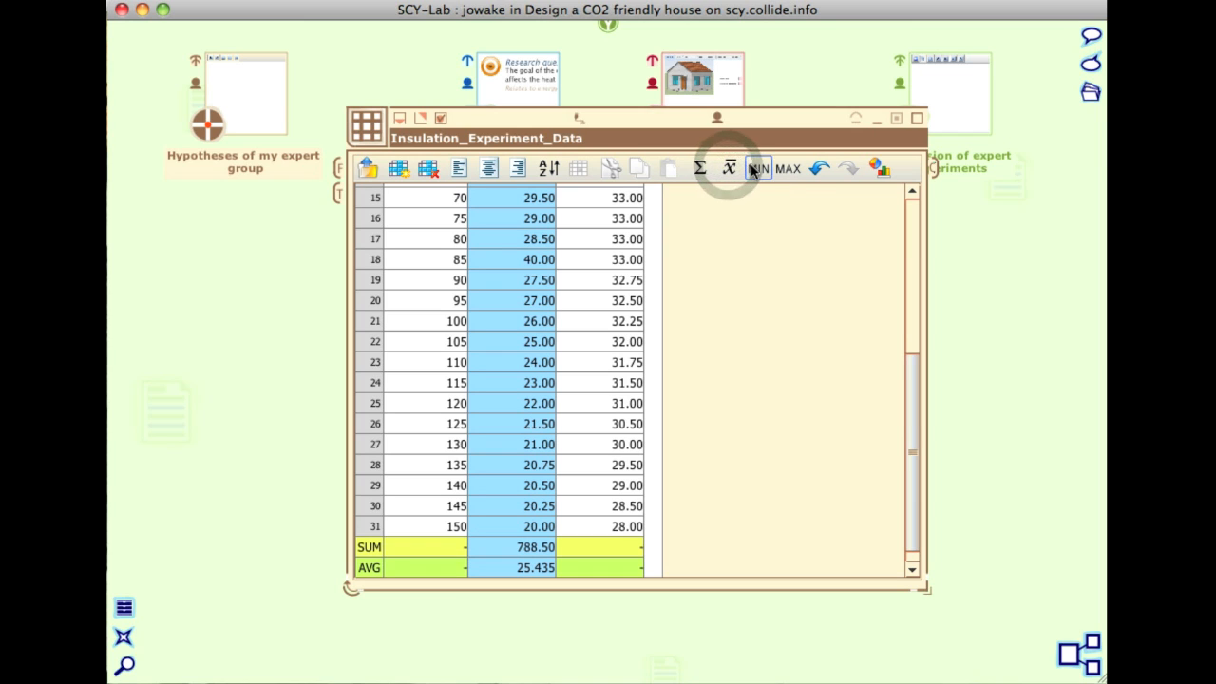
click(757, 169)
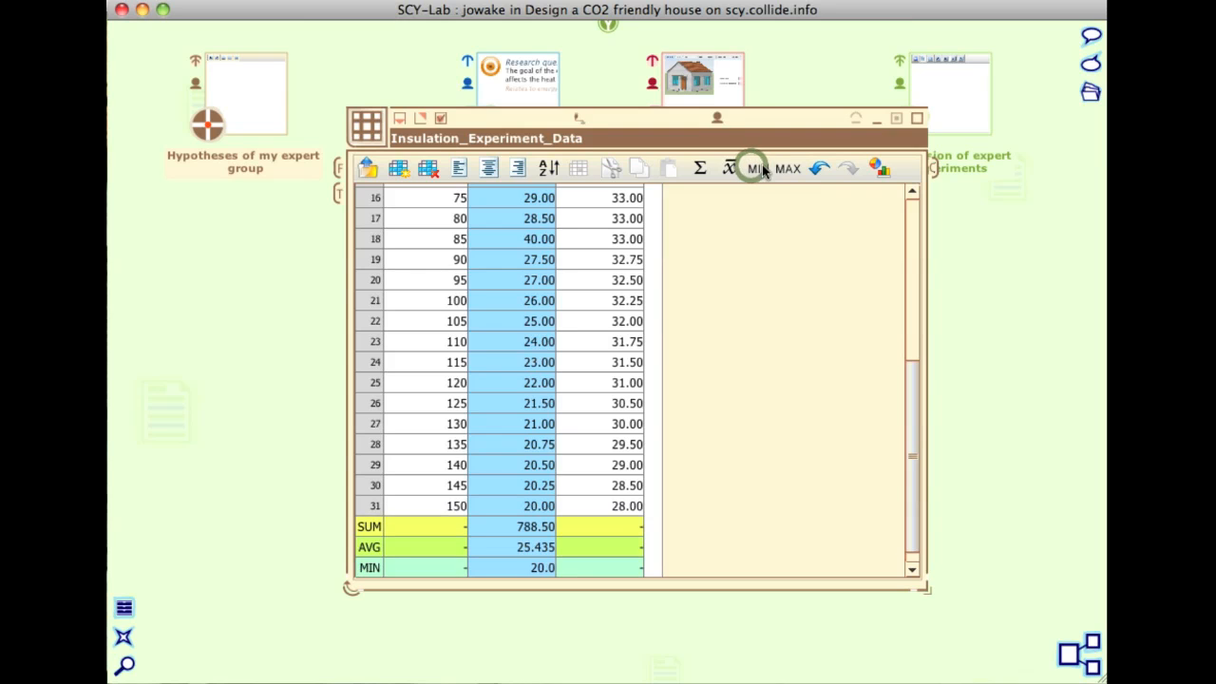
Step: Add the maximum of the 10 cm (Celcius) column below the data, and undo the maximum, minimum, average and sum rows
click(787, 169)
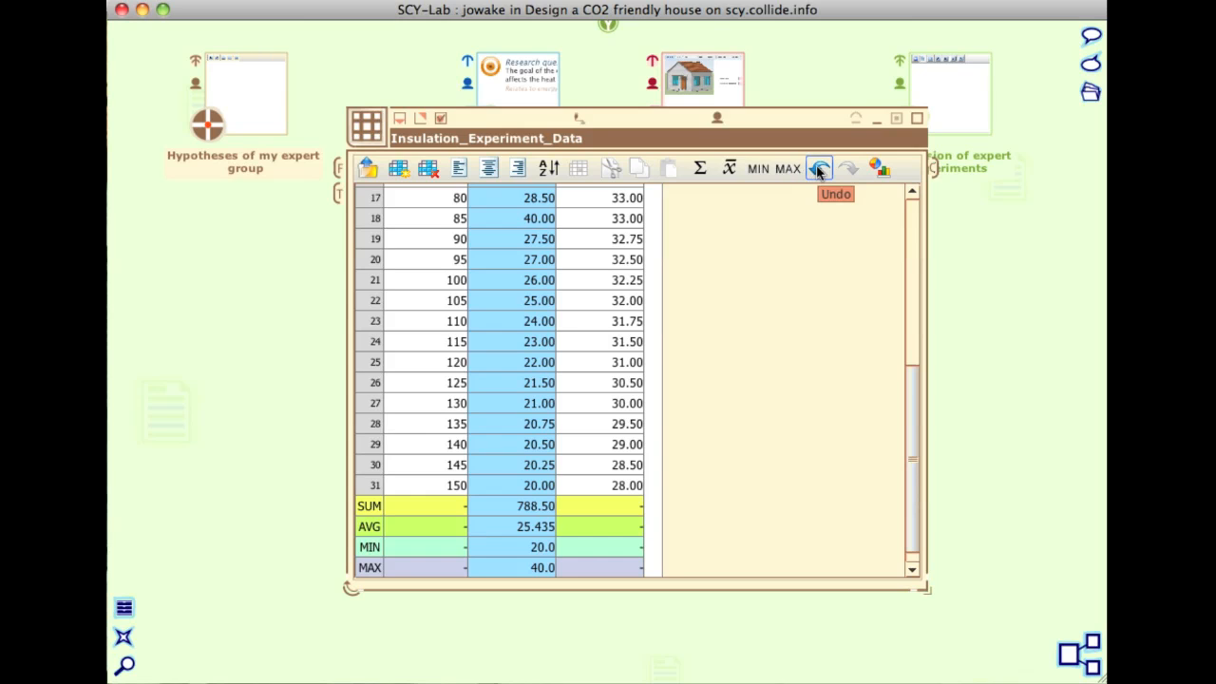
click(819, 169)
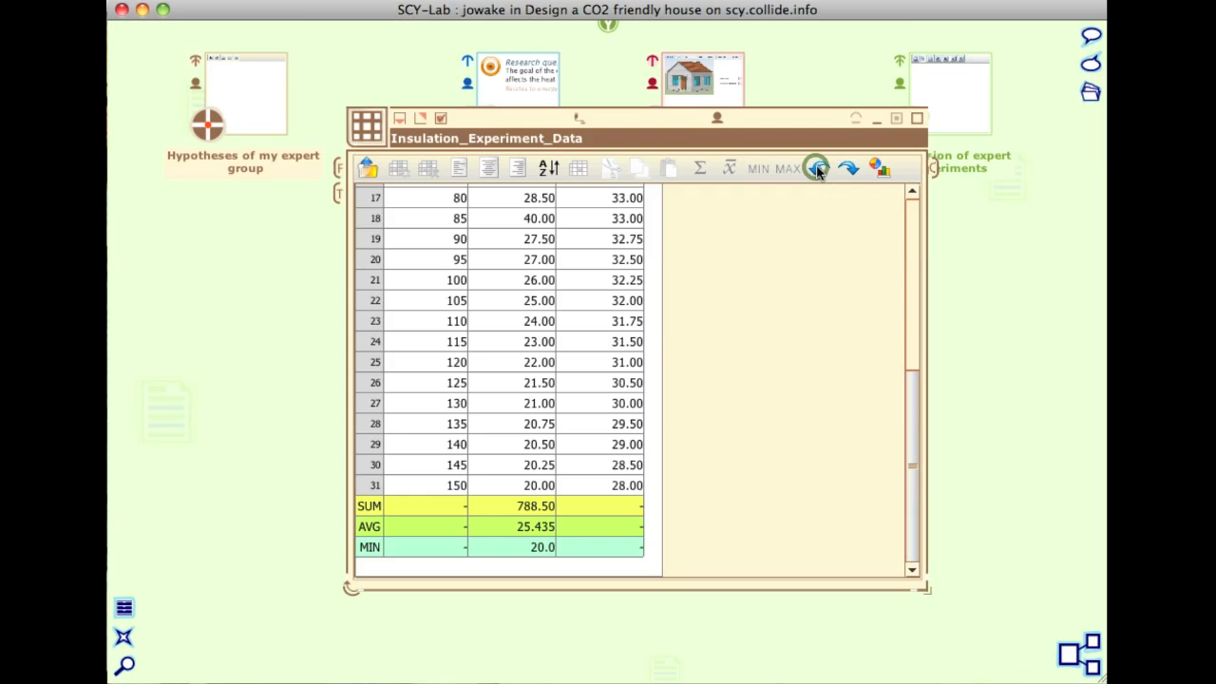
click(819, 169)
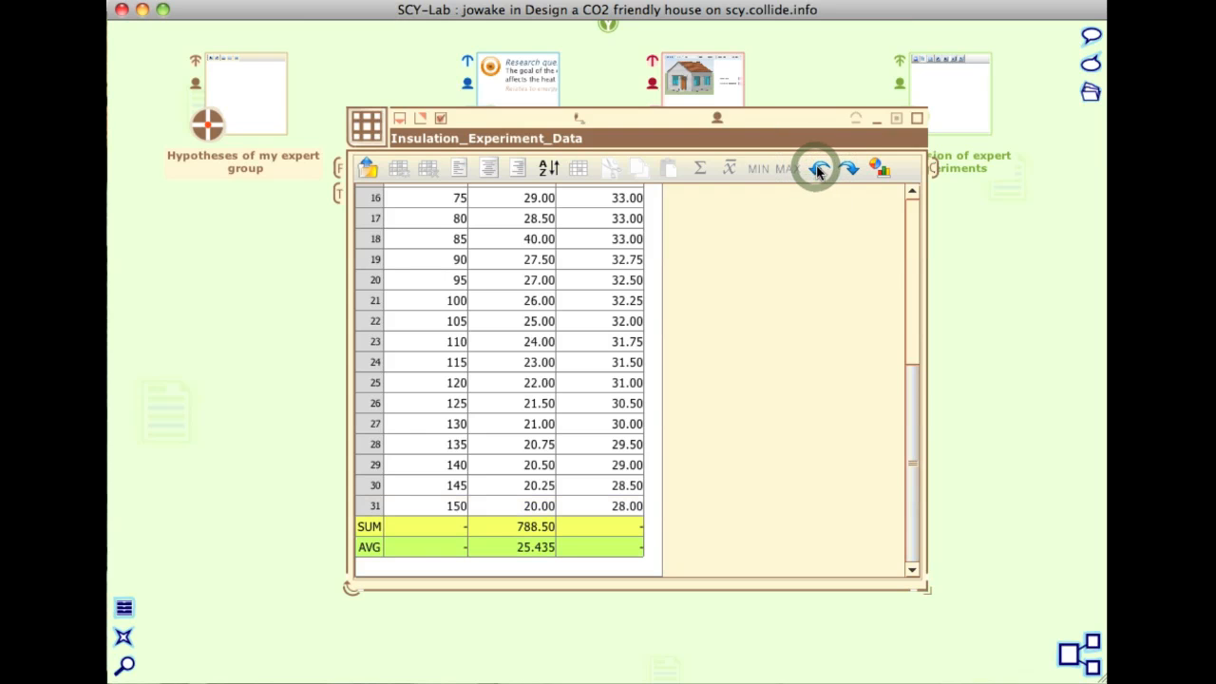
click(819, 169)
click(819, 169)
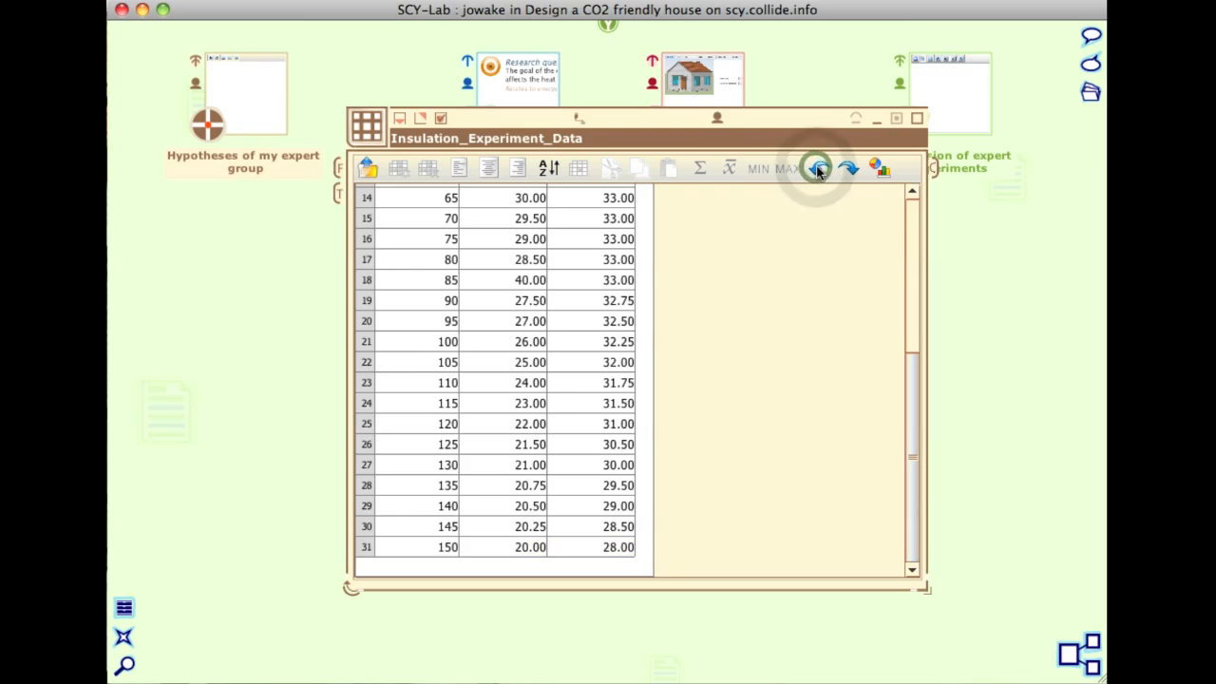
click(912, 218)
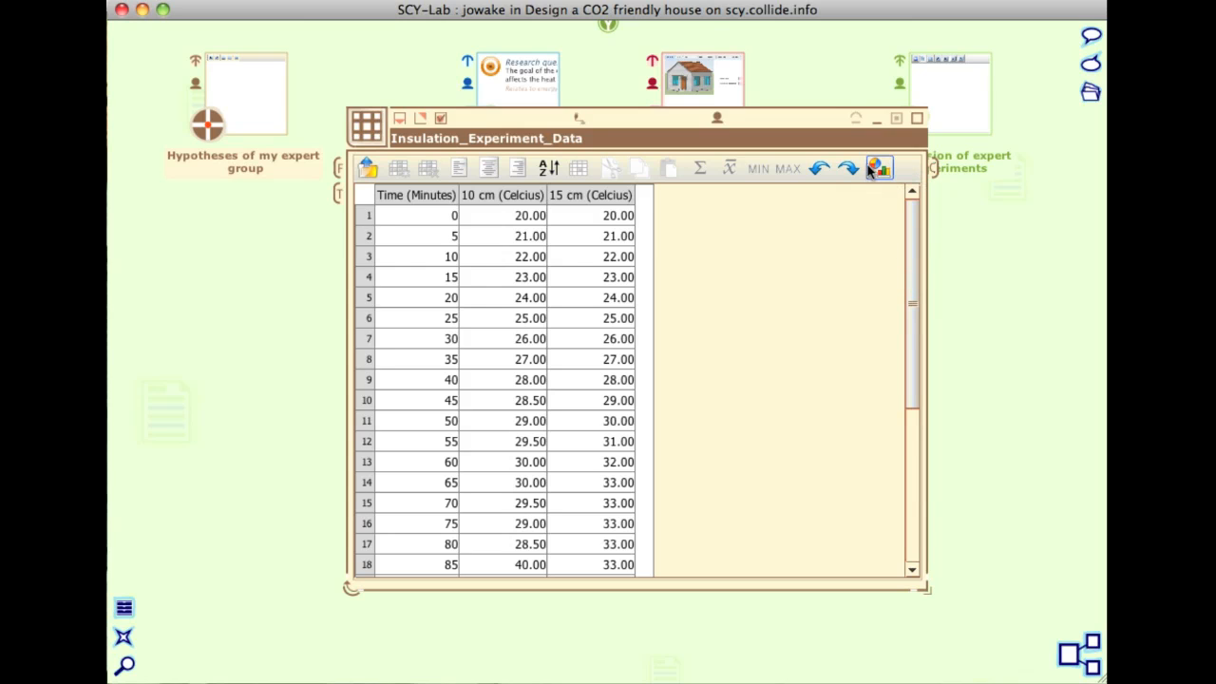
Step: Move the Insulation_Experiment_Data window up and enlarge it to make room for a graph beside the table
drag(921, 592, 1031, 620)
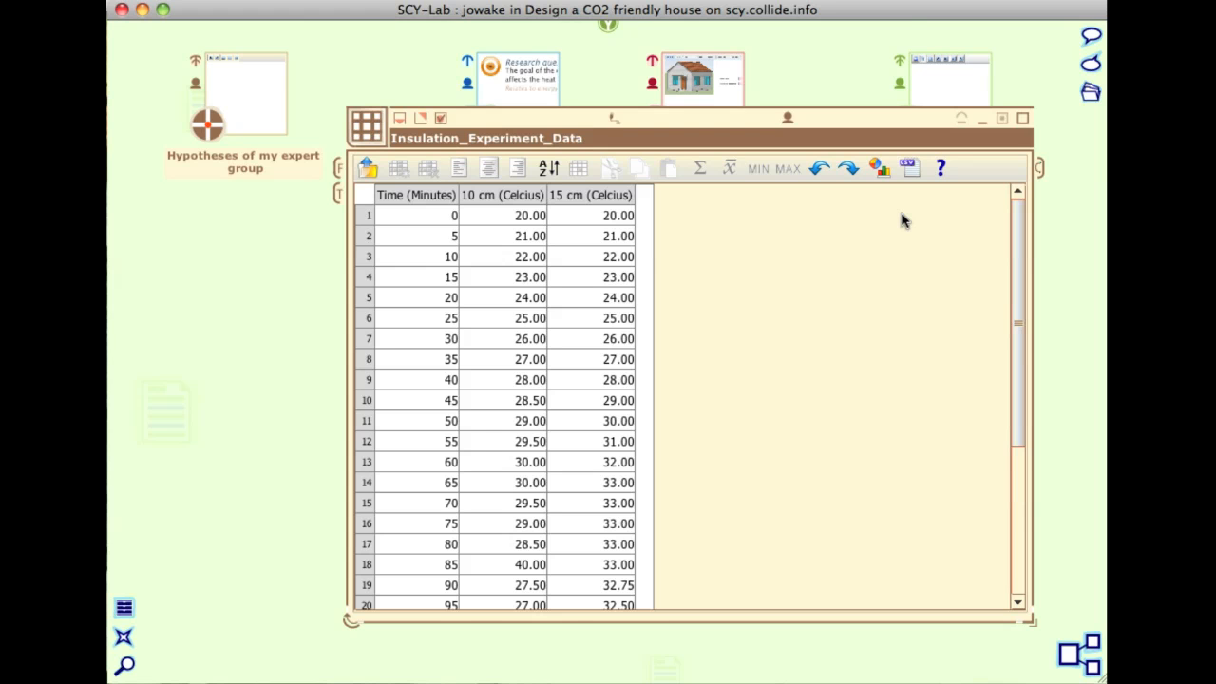
drag(696, 119, 584, 74)
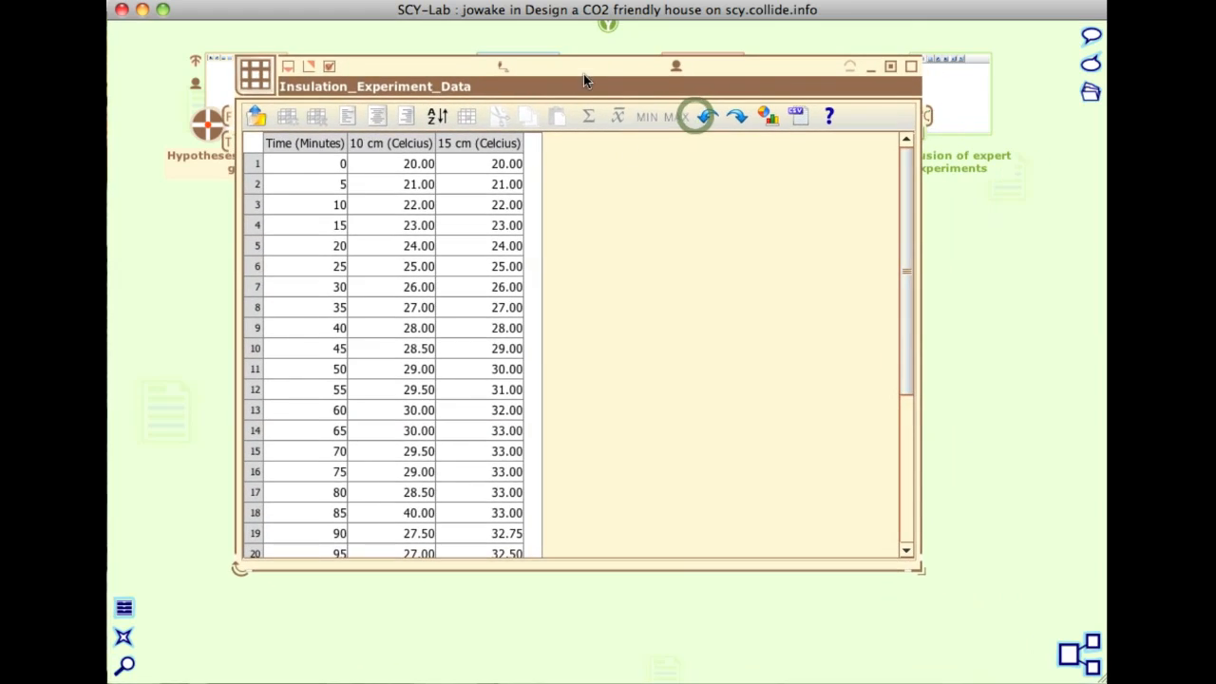
drag(918, 567, 1043, 662)
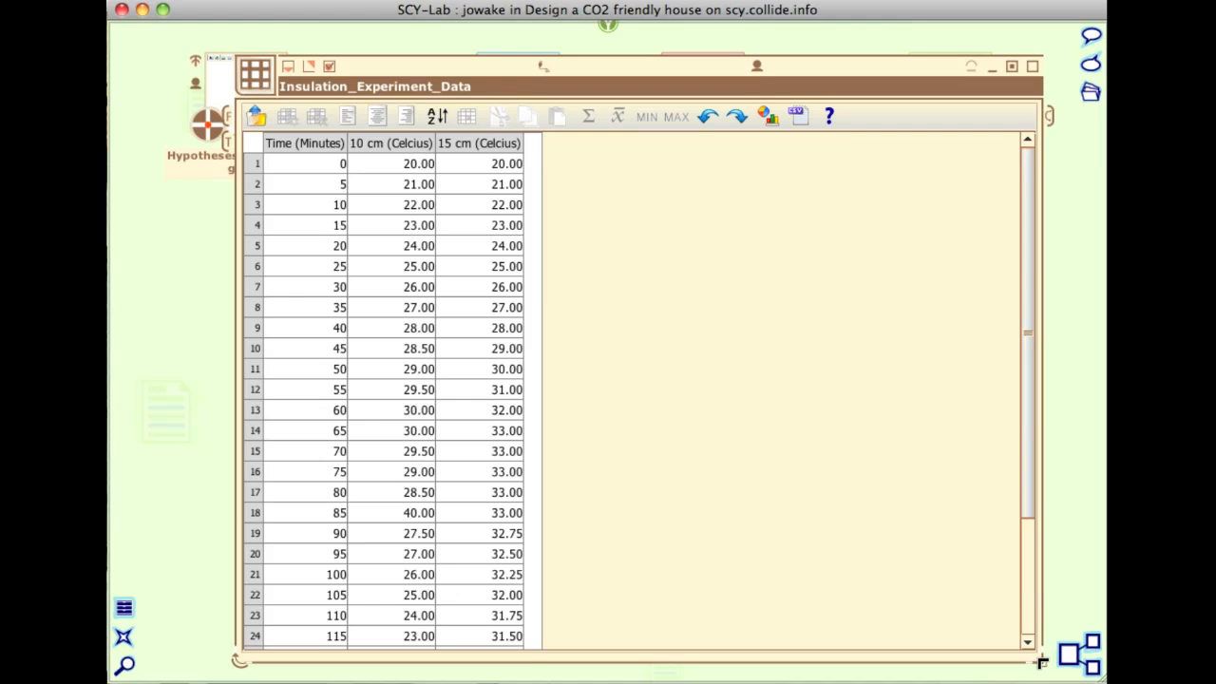
Step: Start a new graph named Temperature_measurements with the type Scatter plot
click(772, 117)
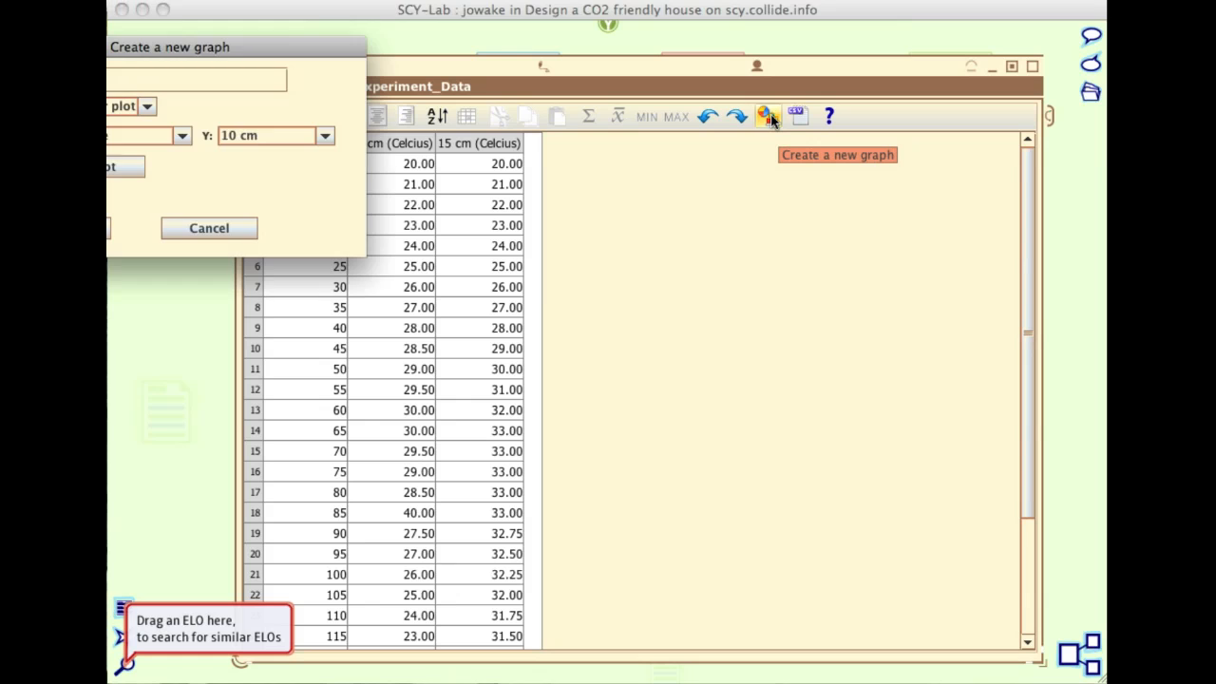
drag(284, 43, 848, 165)
text(Te)
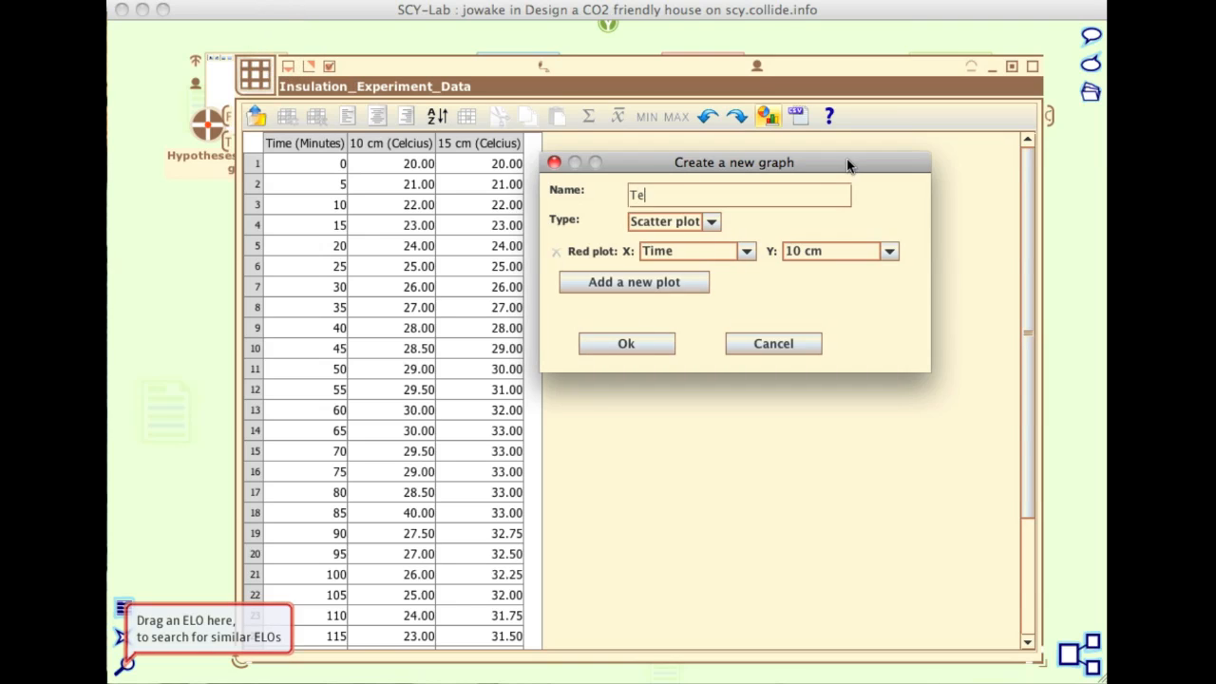
text(mperature)
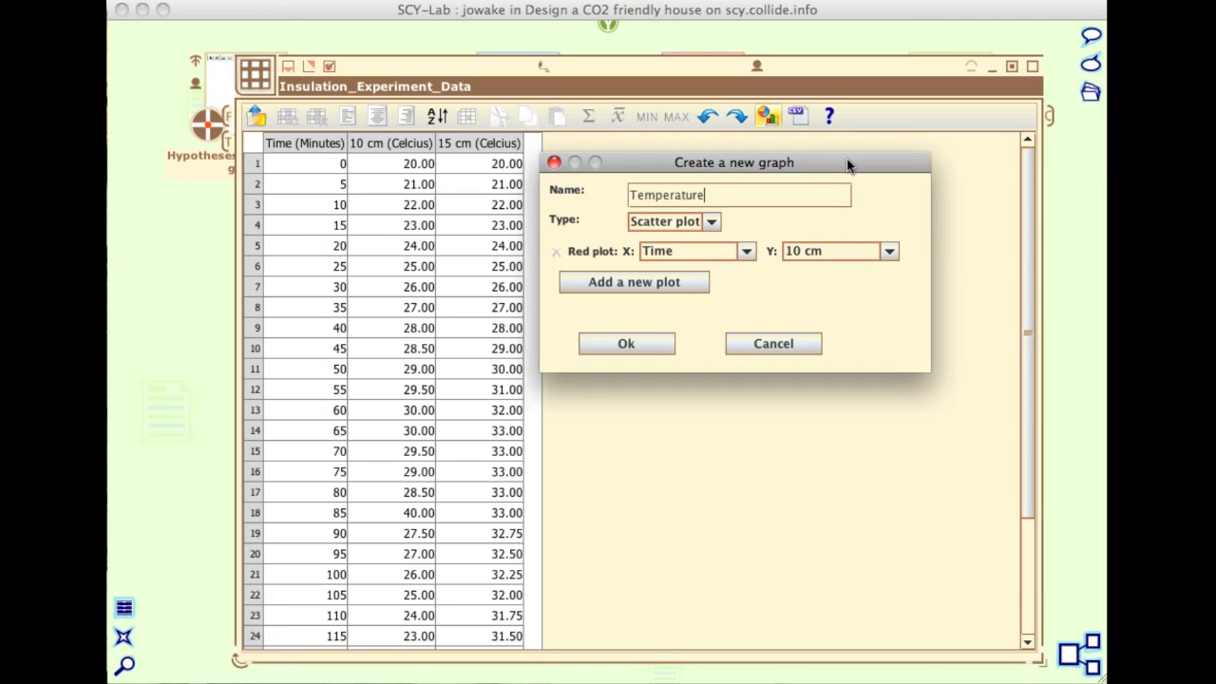
text(_measurements)
click(711, 222)
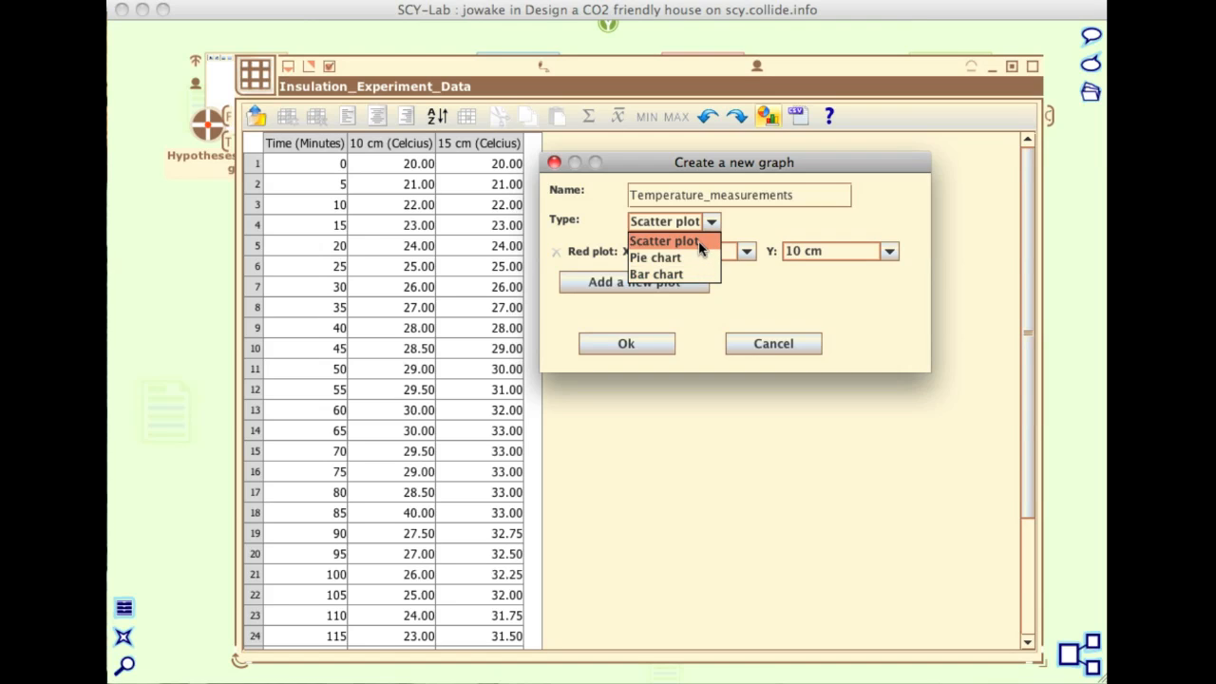
click(699, 241)
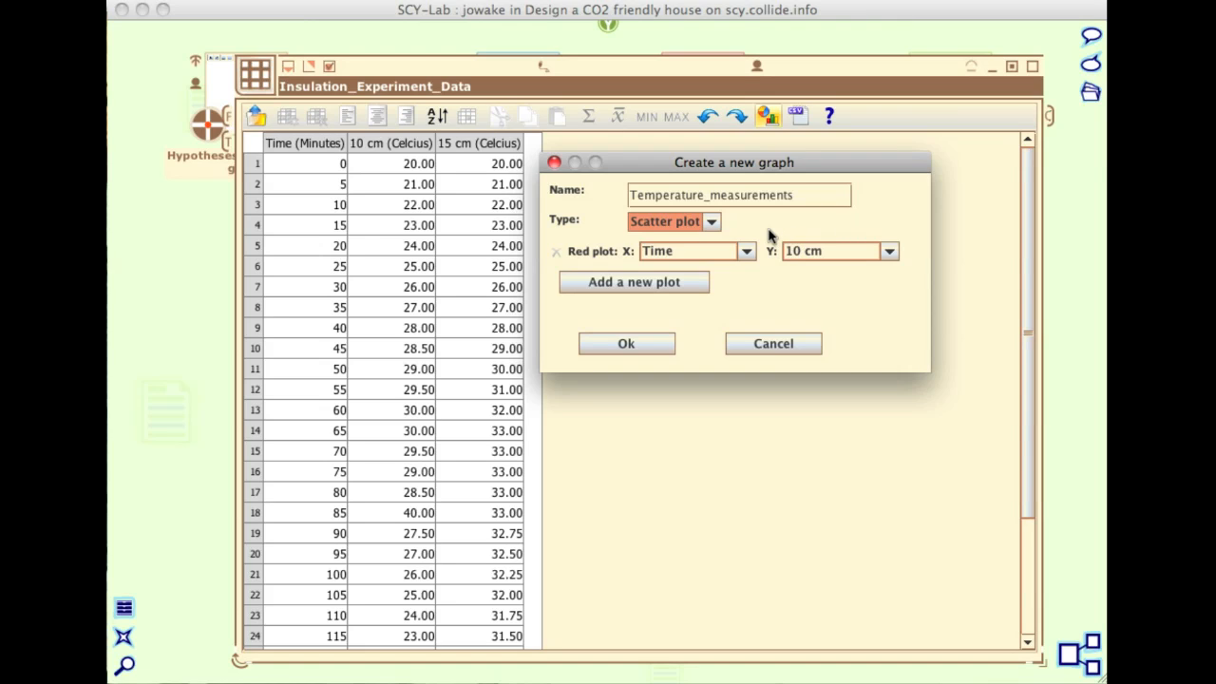
Step: Set the red plot to use Time for X and 10 cm for Y
click(748, 256)
click(748, 255)
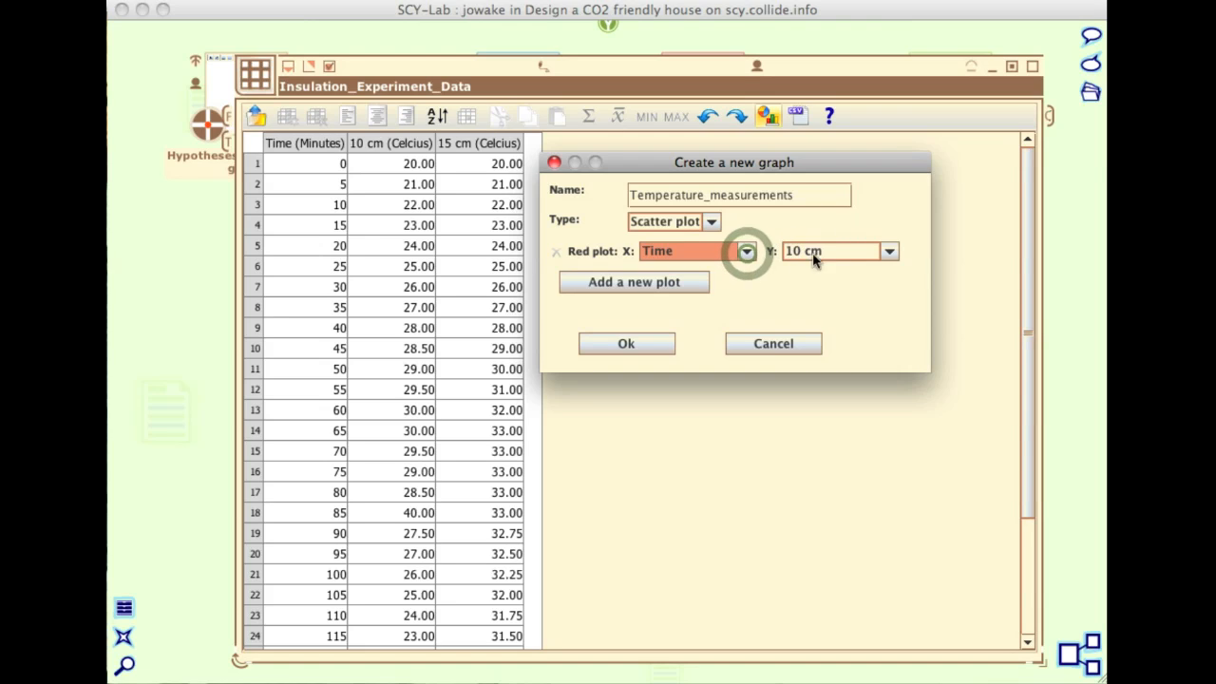
click(890, 252)
click(890, 252)
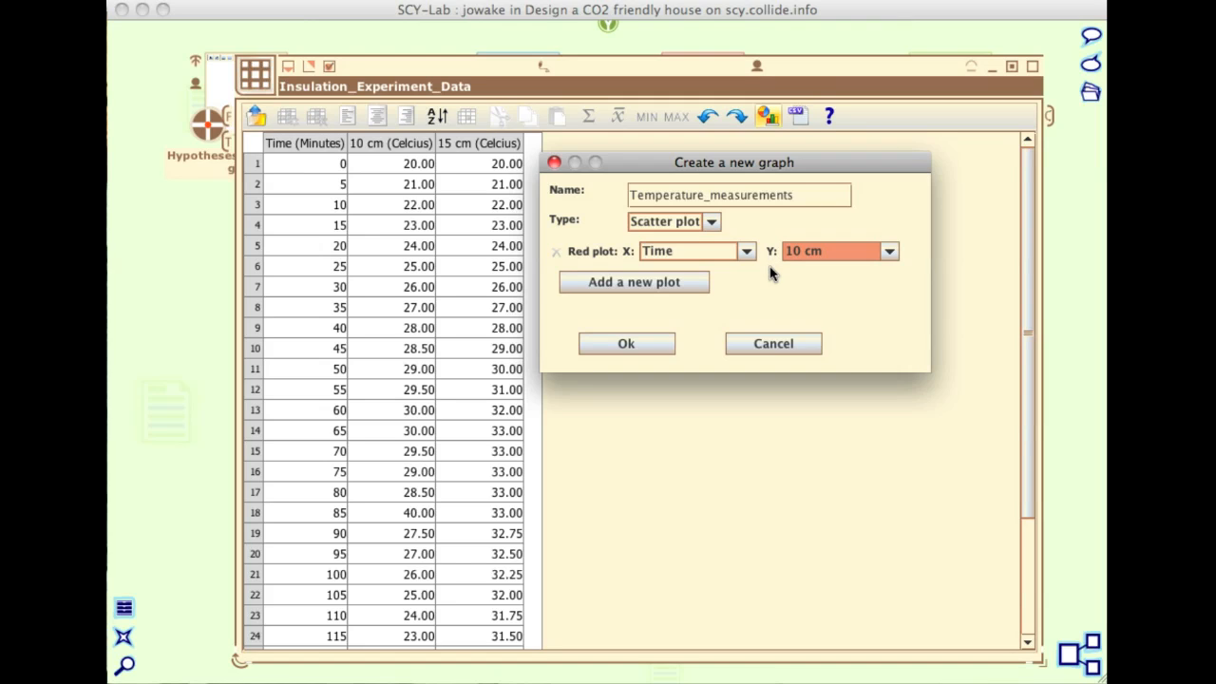
Step: Add a purple plot with Time for X and 15 cm for Y, and create the graph
click(636, 282)
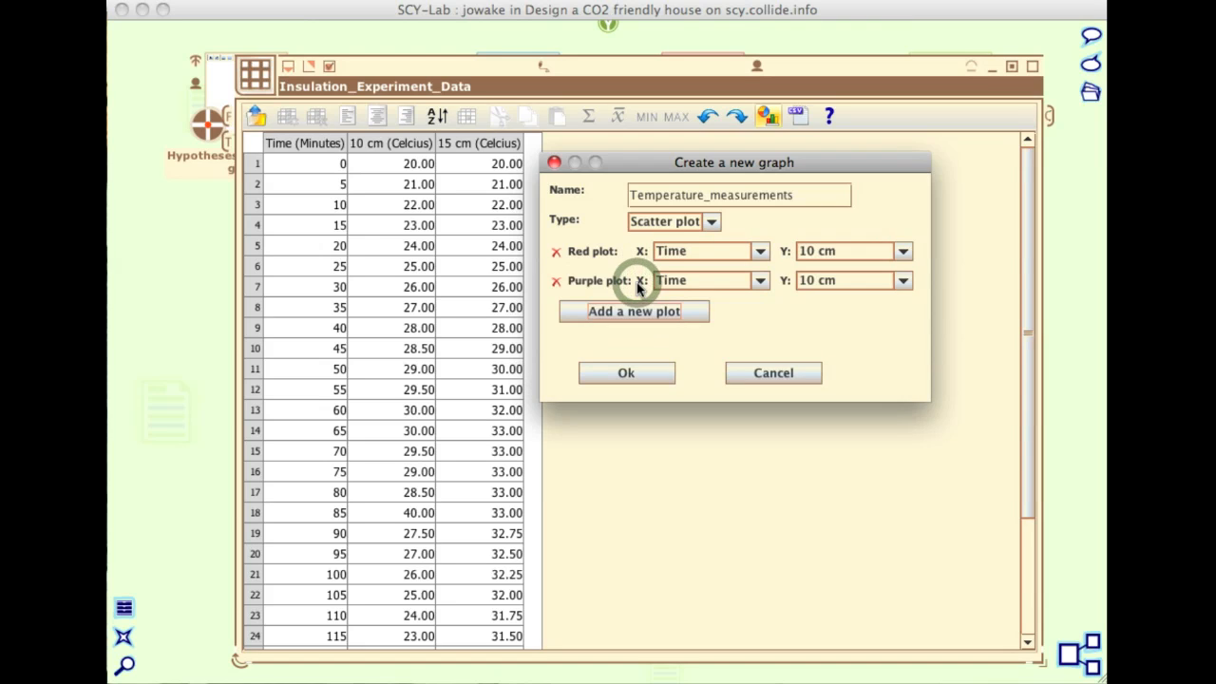
click(723, 282)
click(728, 279)
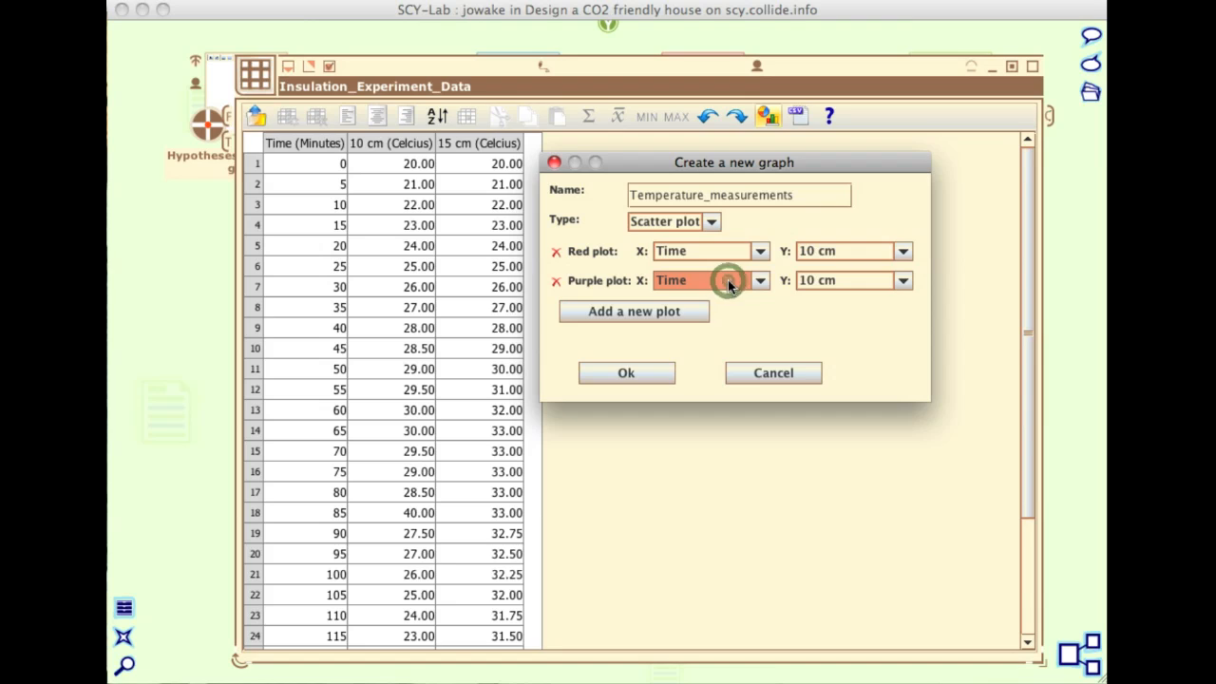
click(851, 287)
click(838, 316)
click(630, 375)
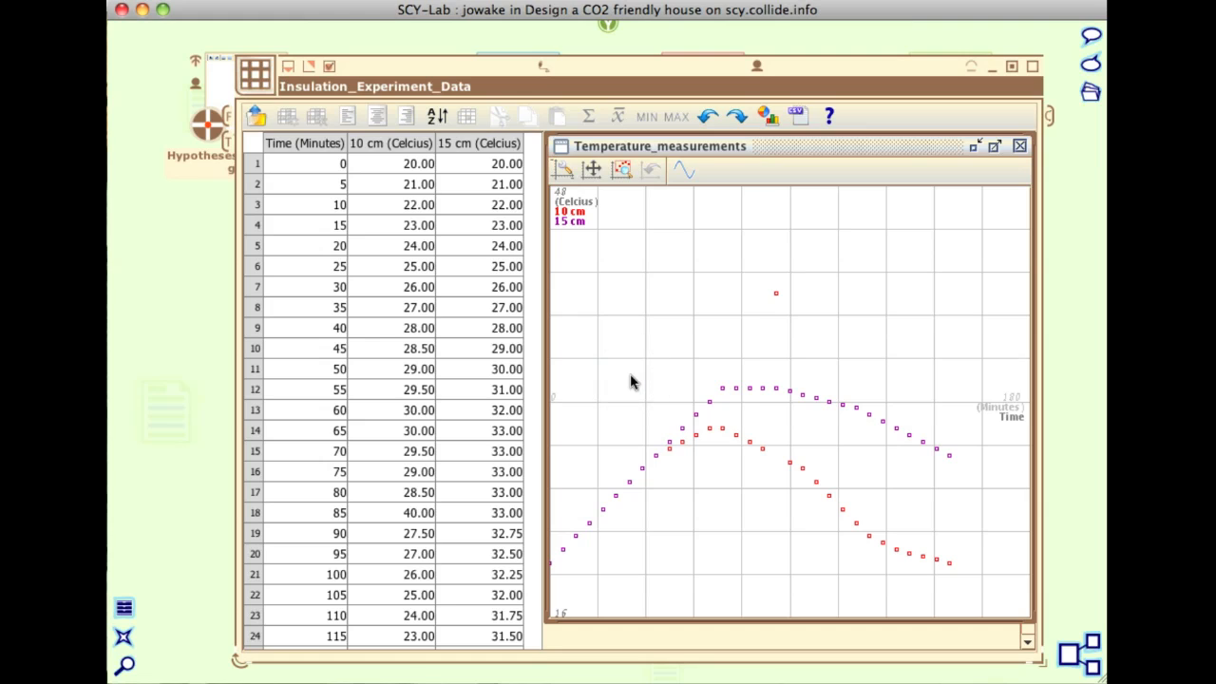
Step: Shift the data window further toward the desktop's upper corner and widen it around the new graph
drag(1042, 659, 1071, 657)
drag(439, 64, 400, 41)
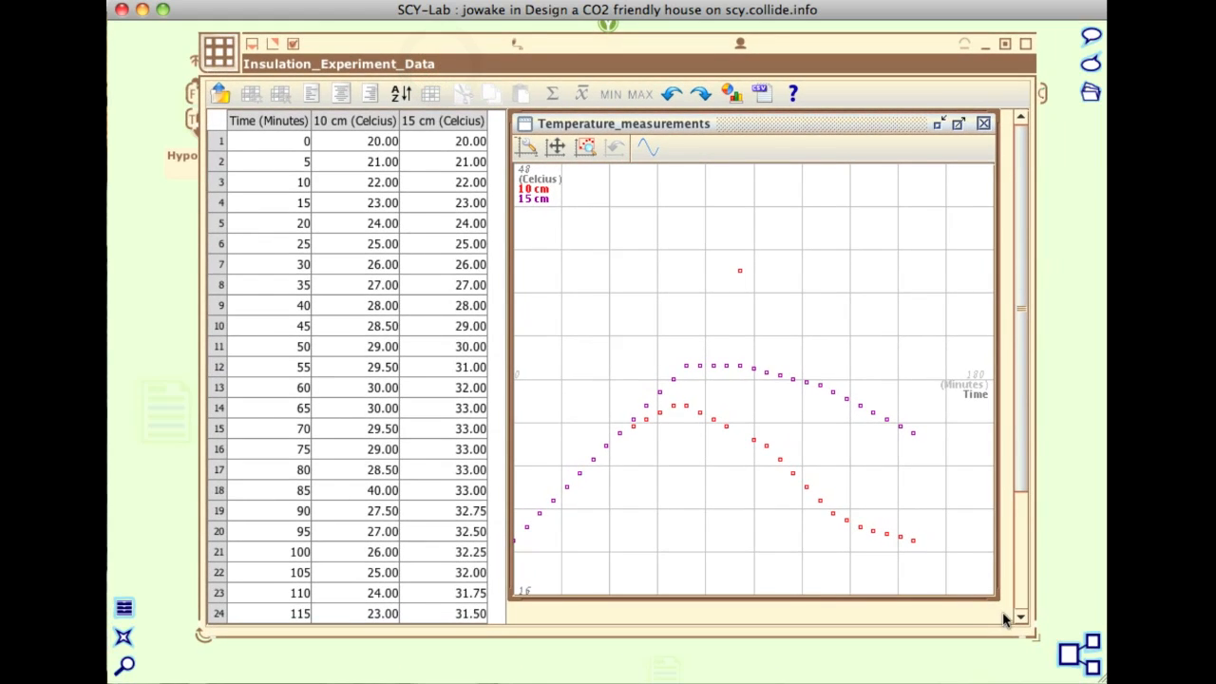
drag(1030, 635, 1060, 650)
Step: Mark the outlying 10 cm value at 85 minutes so the graph treats it as an ignored point
mouse_move(679, 382)
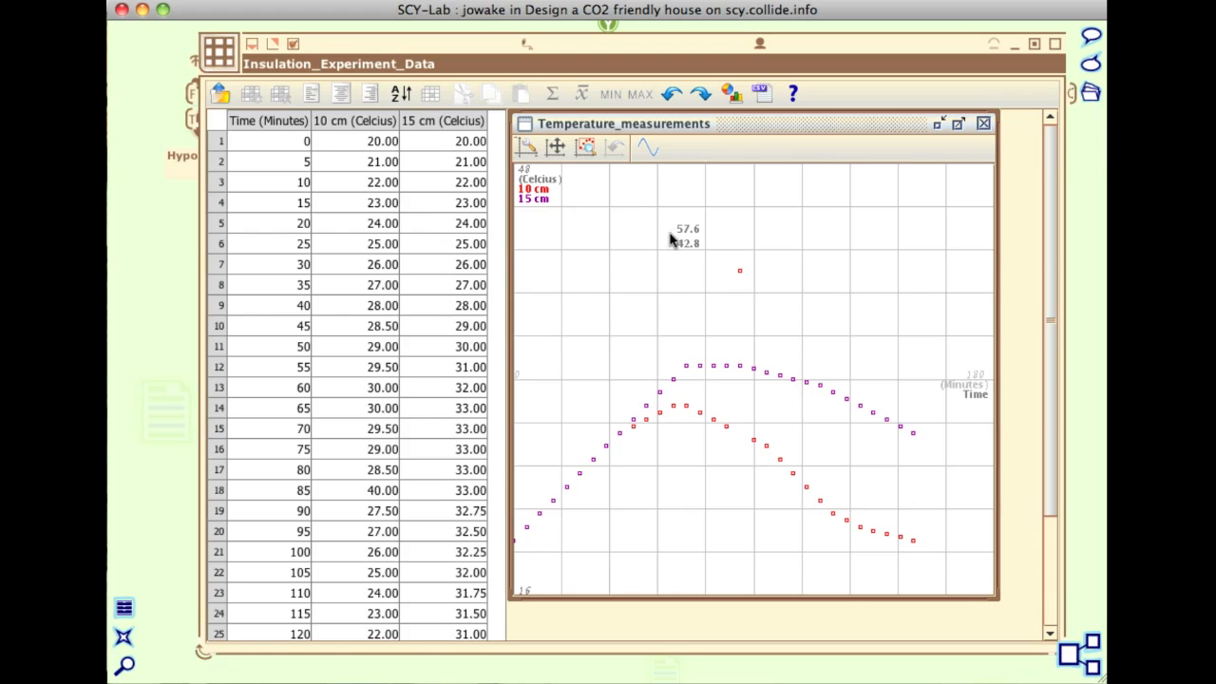
click(740, 272)
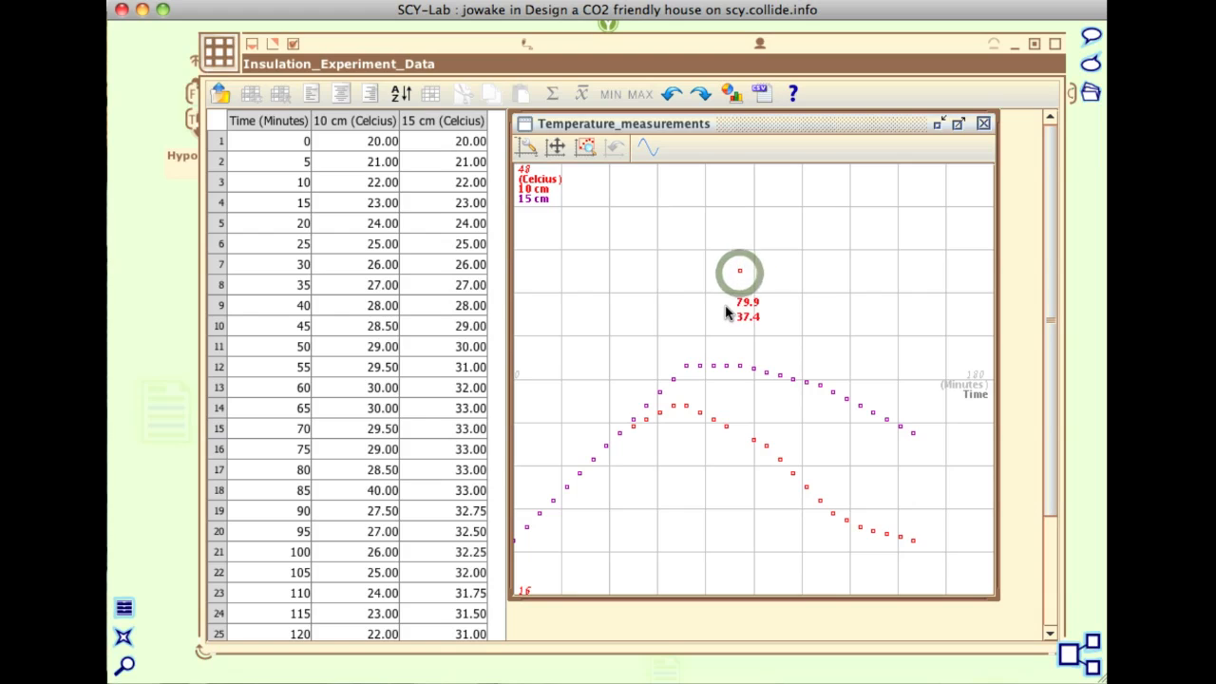
click(376, 491)
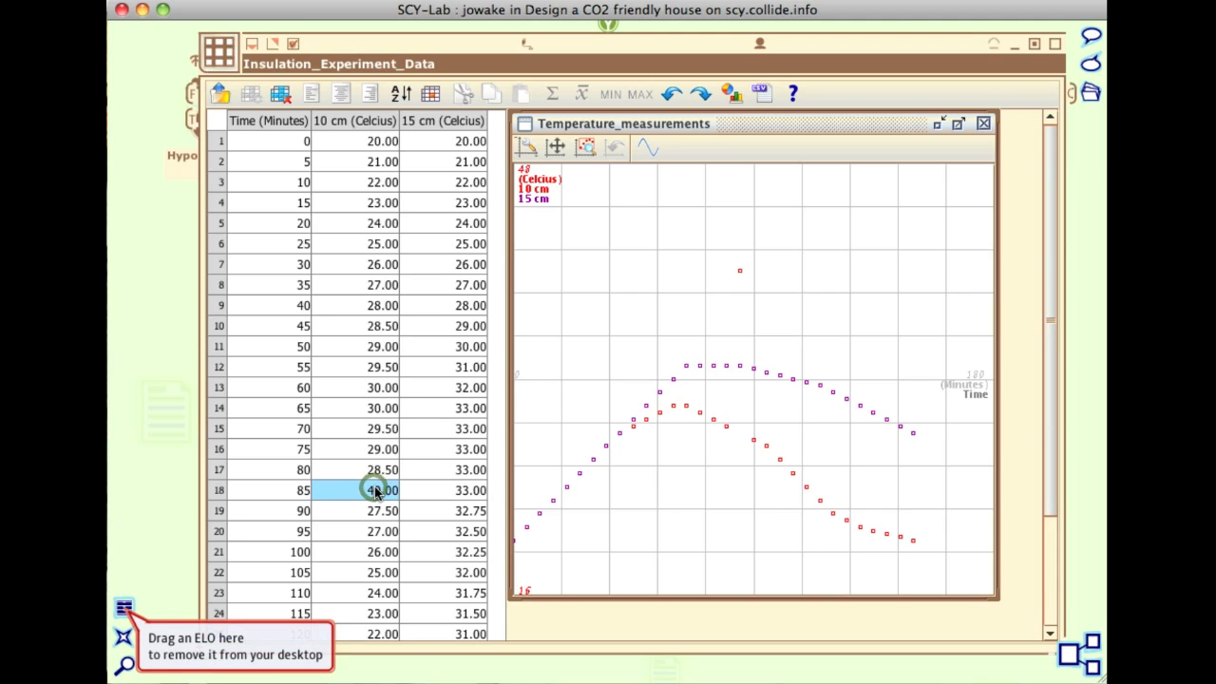
click(433, 95)
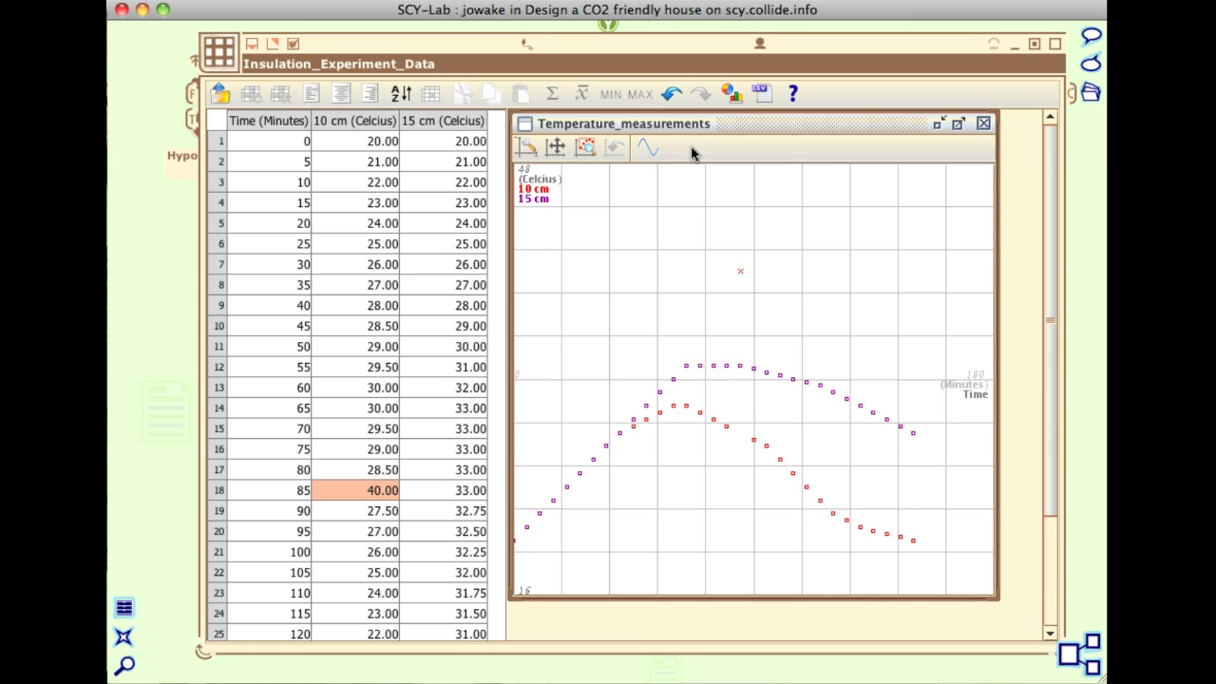
Step: Review the graph's parameters, including axis limits, autoscale and plots, and close them without changes
click(525, 150)
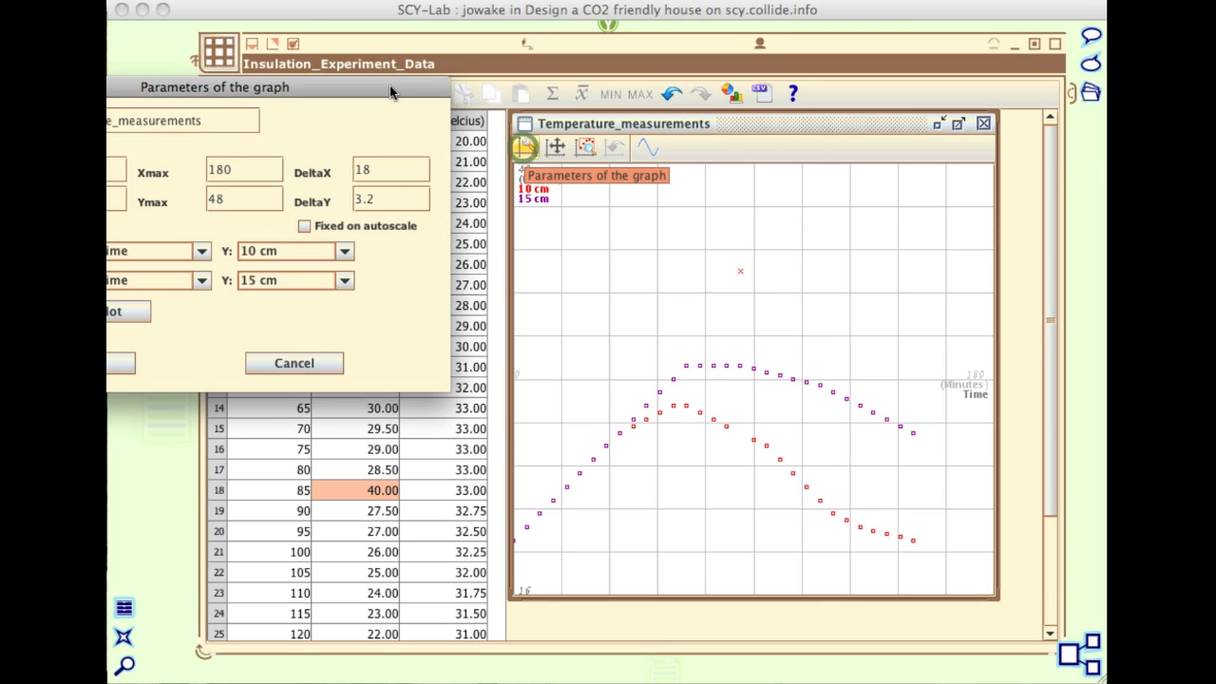
drag(389, 89, 932, 166)
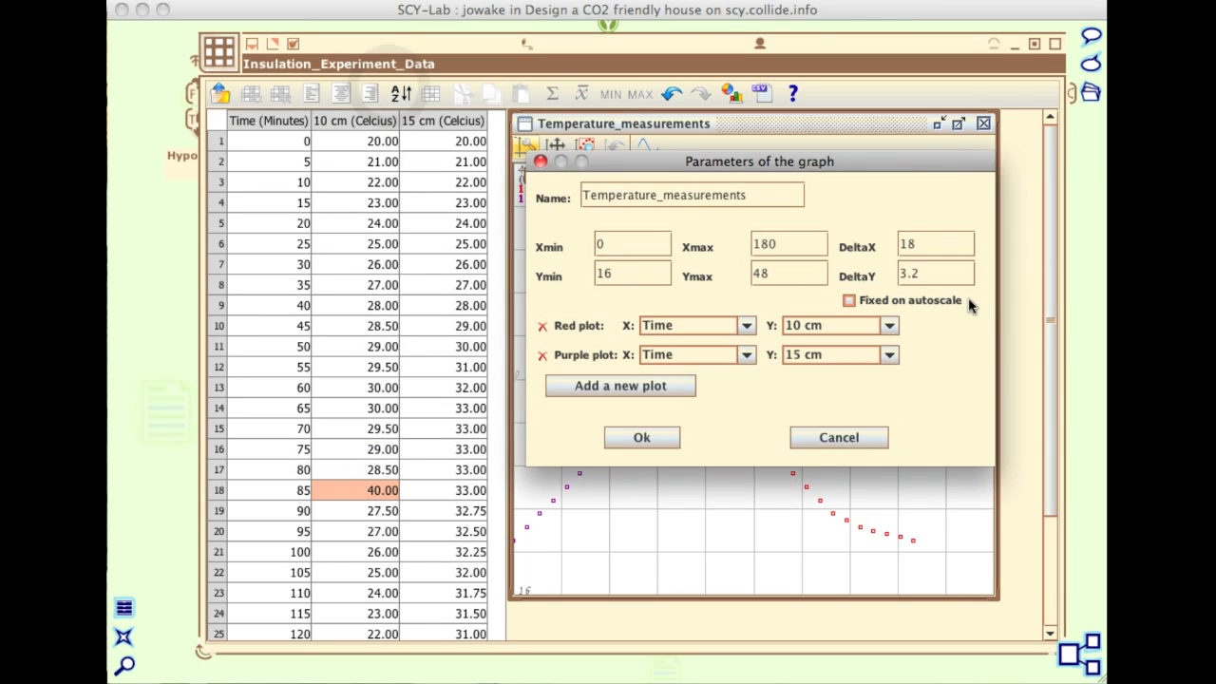
click(849, 437)
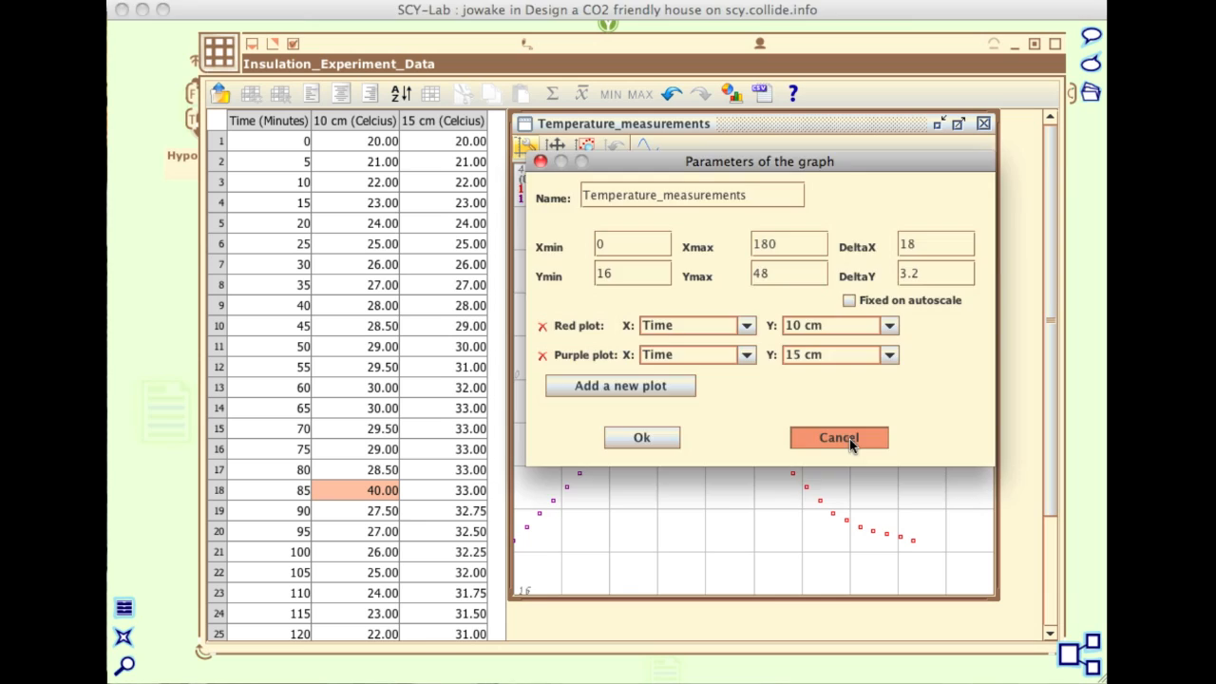
Step: Move the Temperature_measurements graph's view freely, and autoscale it back to fit all the data
click(555, 149)
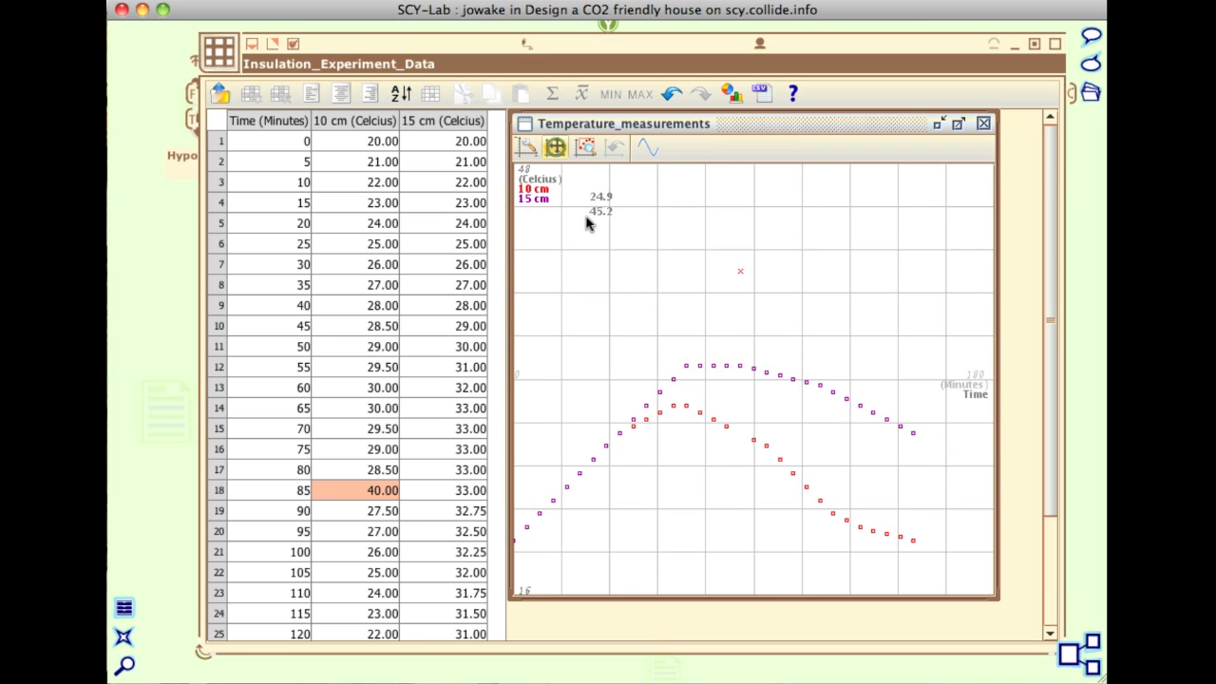
drag(622, 332, 688, 251)
drag(735, 470, 722, 385)
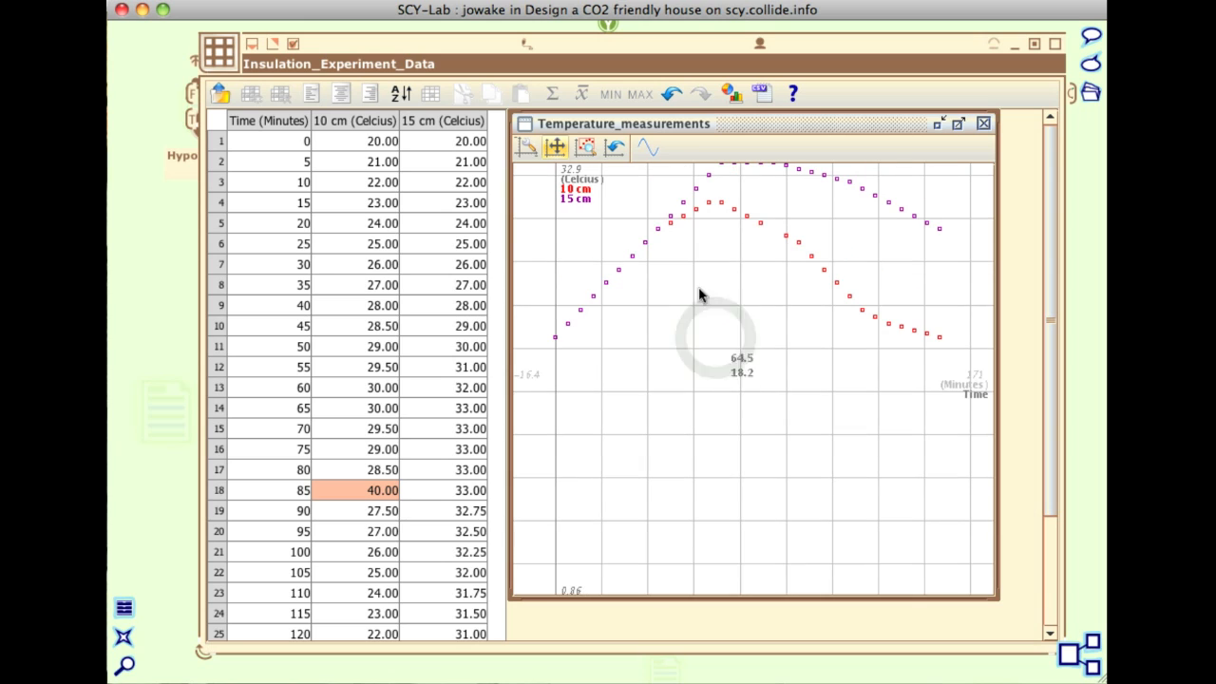
click(586, 152)
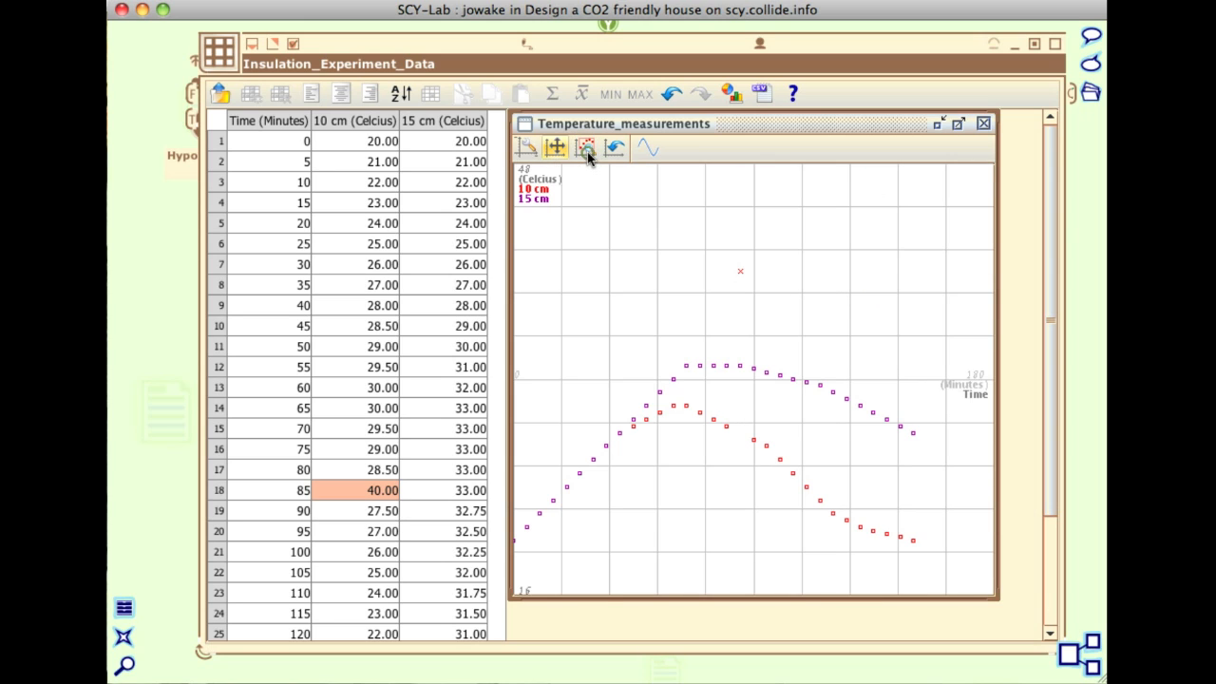
Step: Show the graph's function entry bar, and review the predefined simple functions without inserting one
click(646, 147)
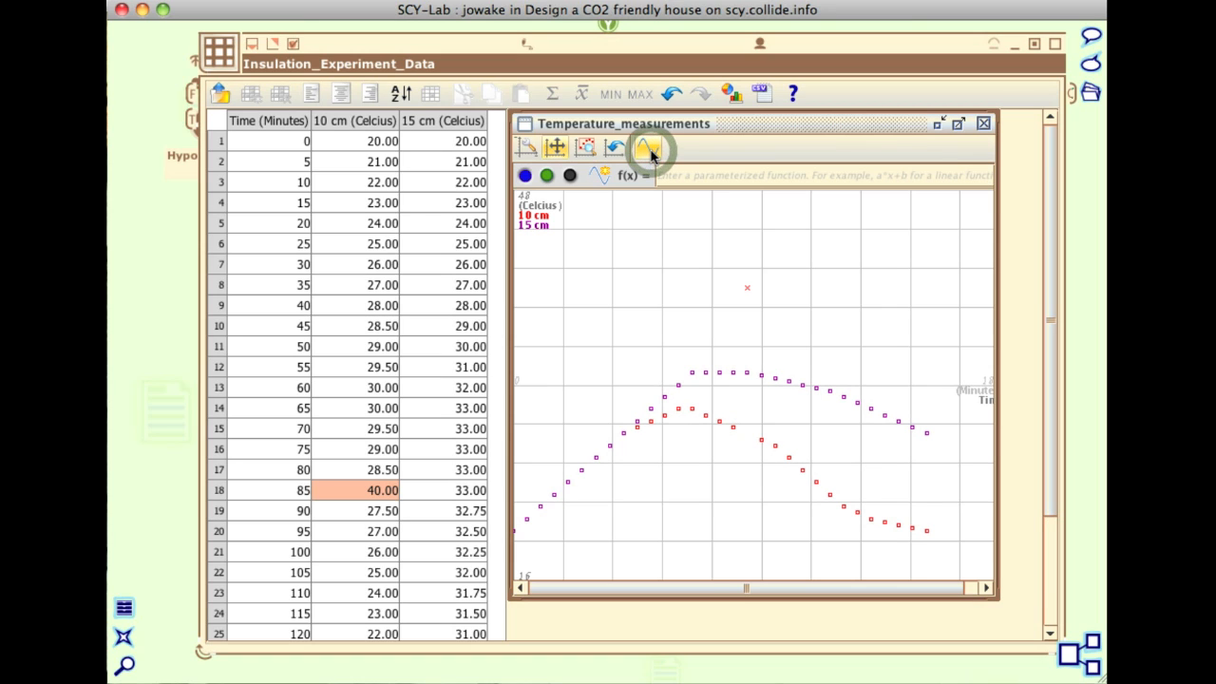
click(595, 176)
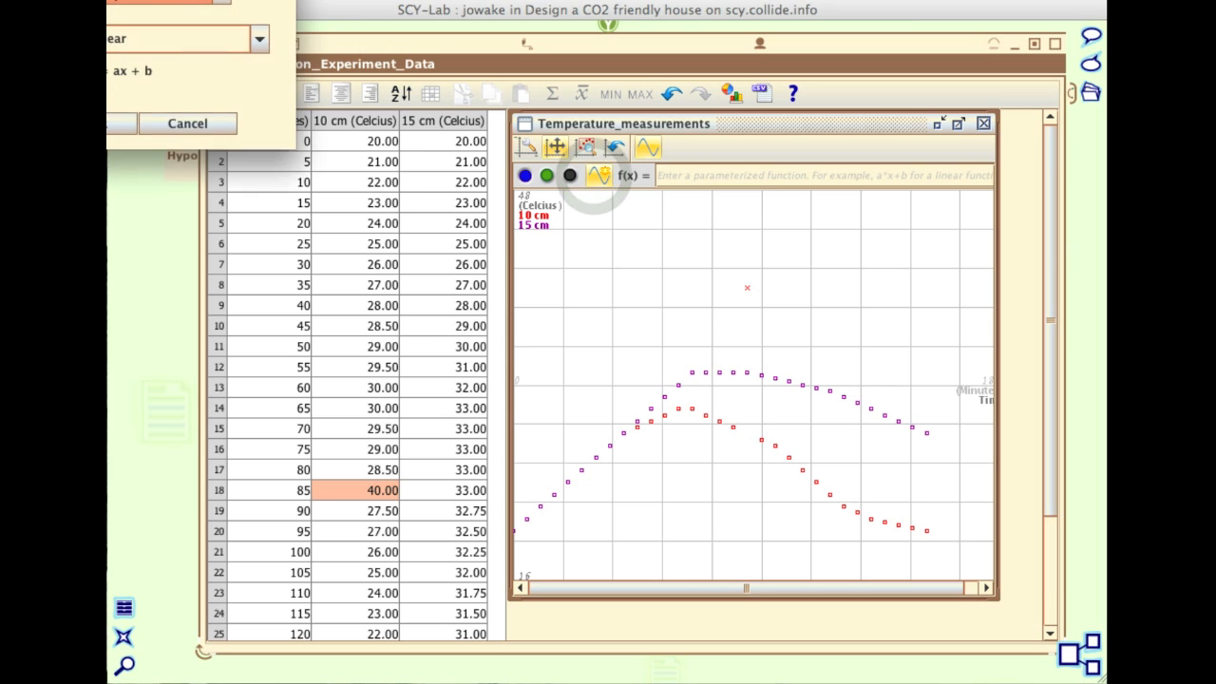
click(708, 259)
click(706, 255)
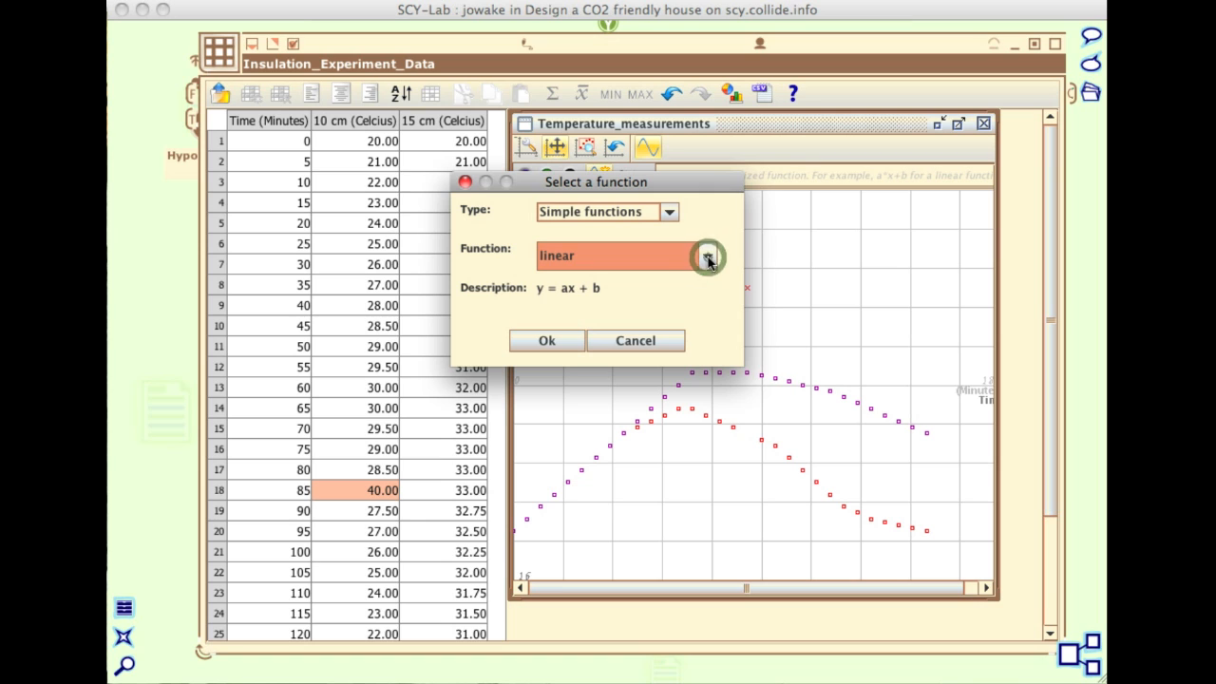
click(631, 340)
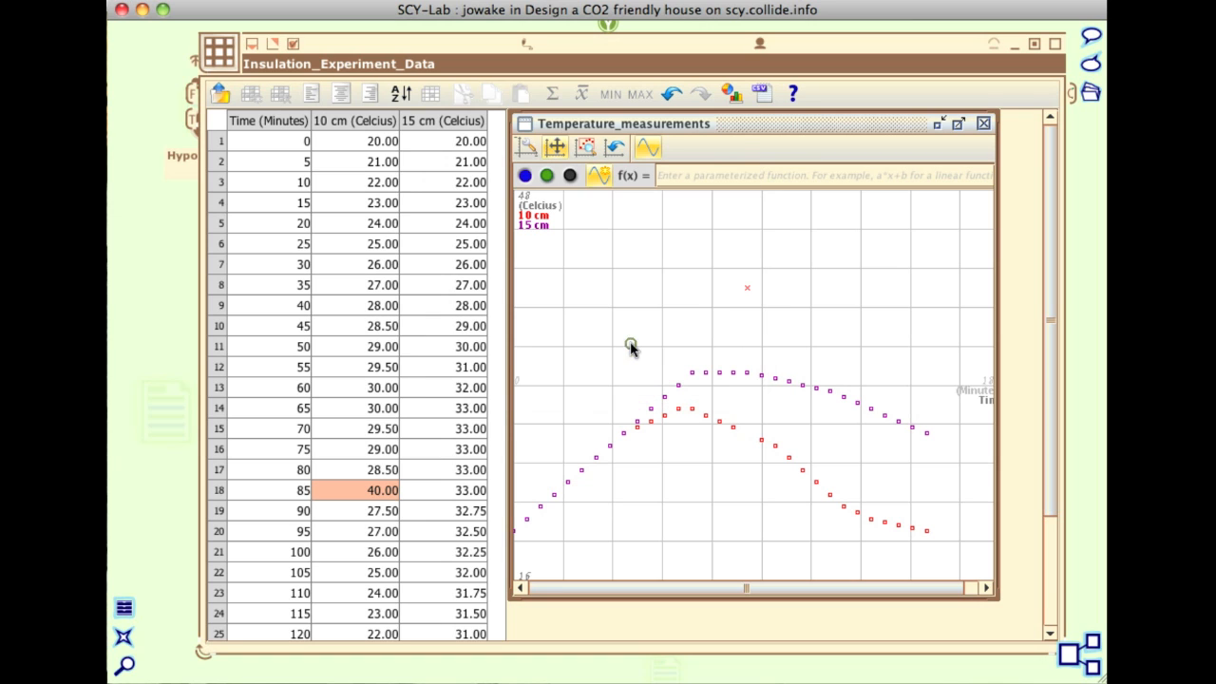
Step: Save the Insulation_Experiment_Data table with its graph
click(251, 51)
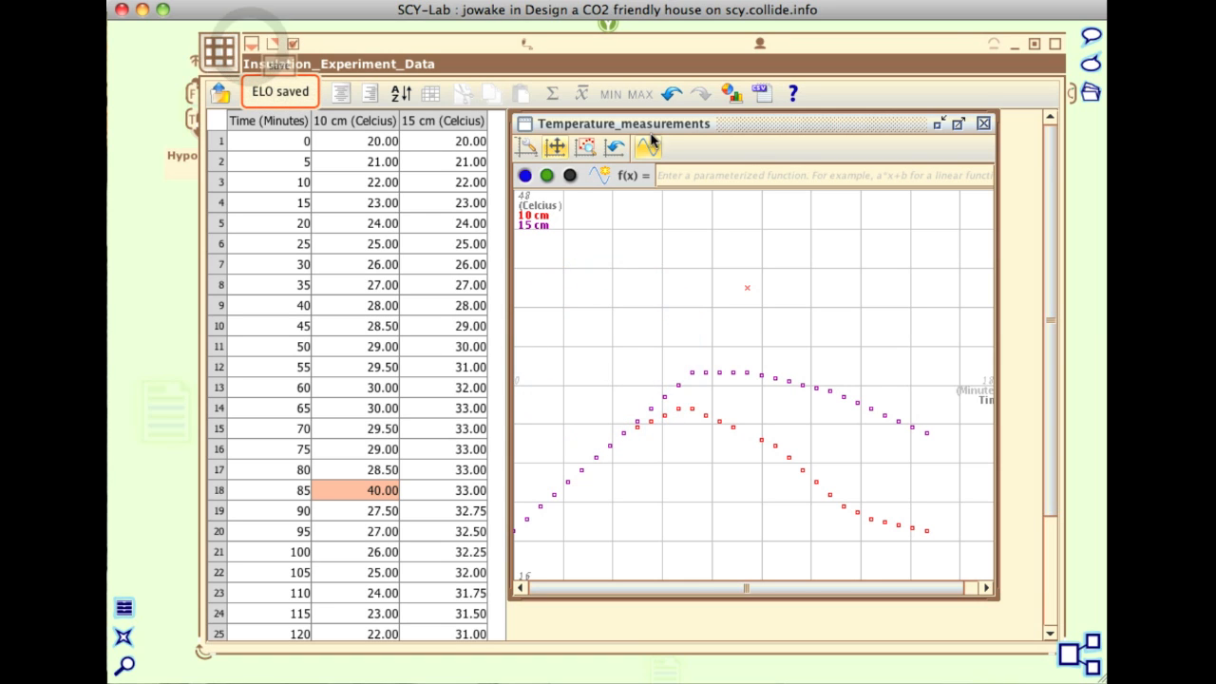